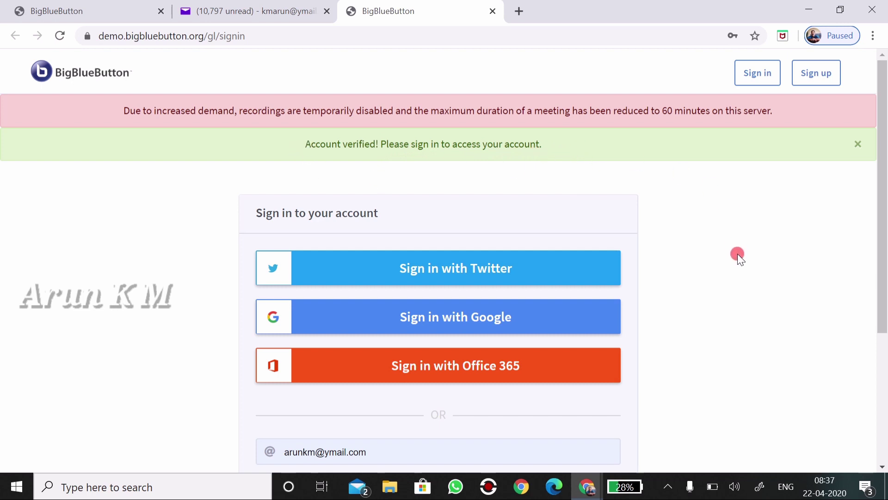
- Sign in with the saved account credentials and close the duplicate BigBlueButton tab
scroll(737, 254, "down", 4)
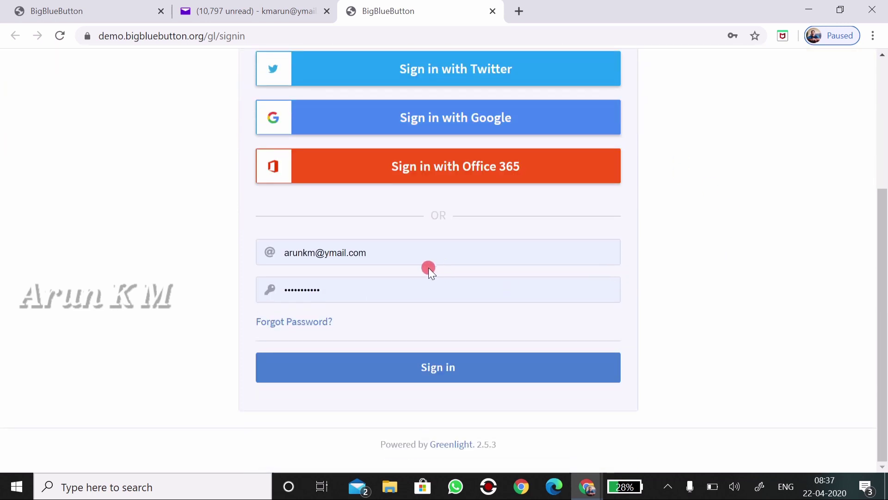
double_click(397, 252)
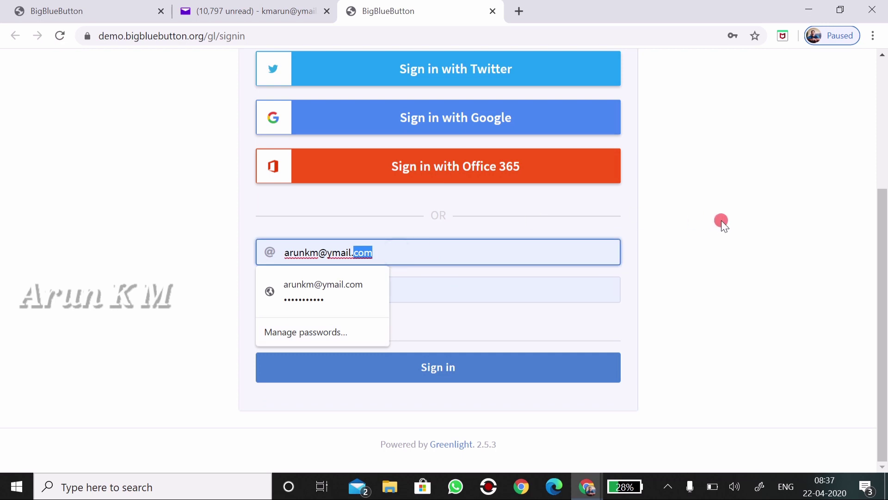
left_click(720, 220)
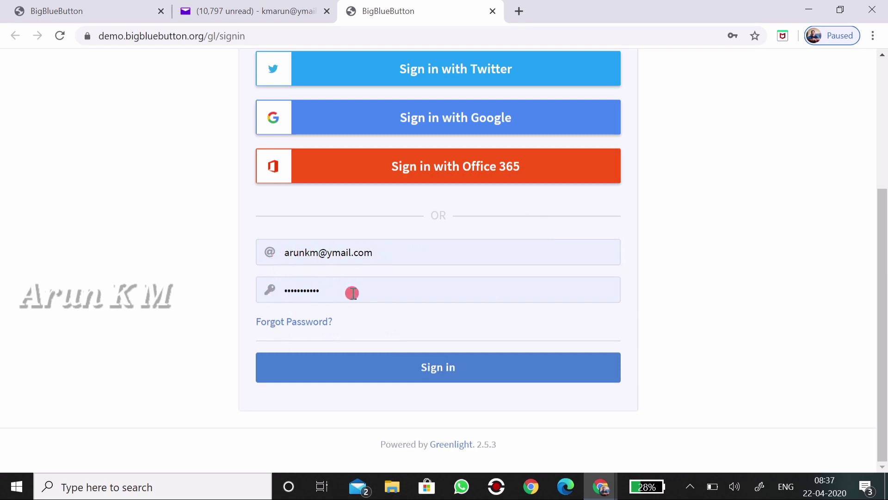
left_click(437, 377)
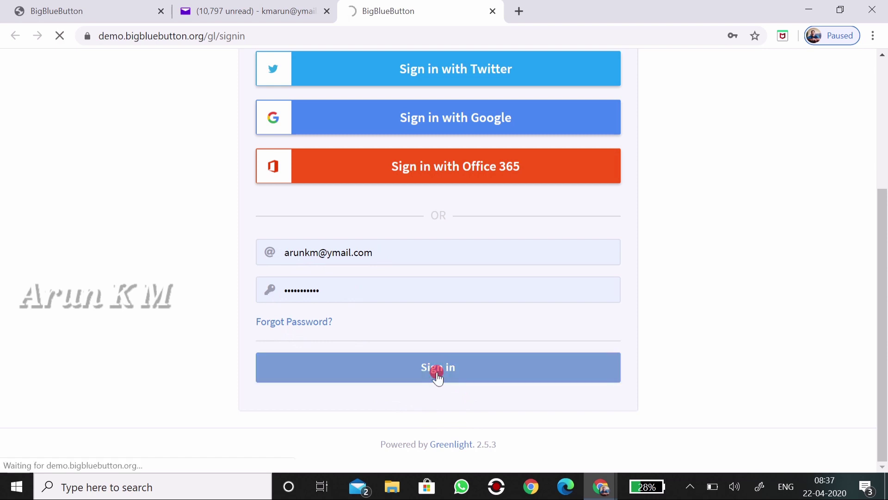
left_click(161, 12)
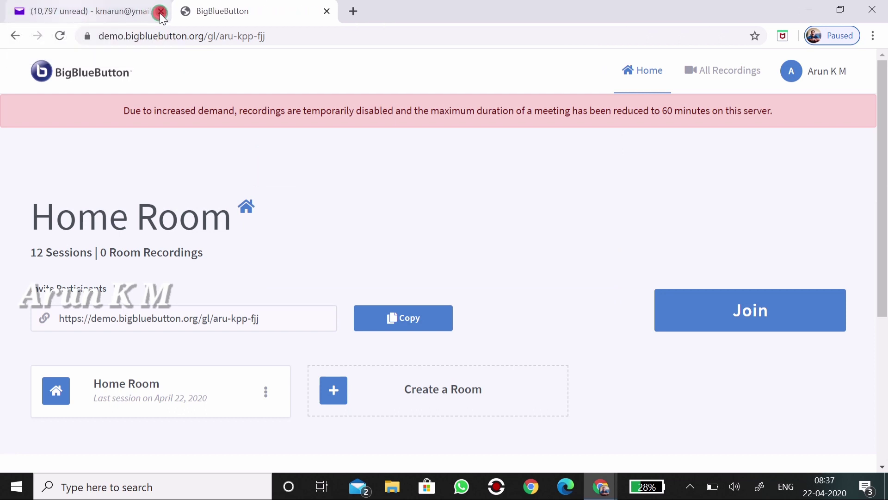
- Close the mailbox tab and open Room Settings from the Home Room card's menu
left_click(160, 13)
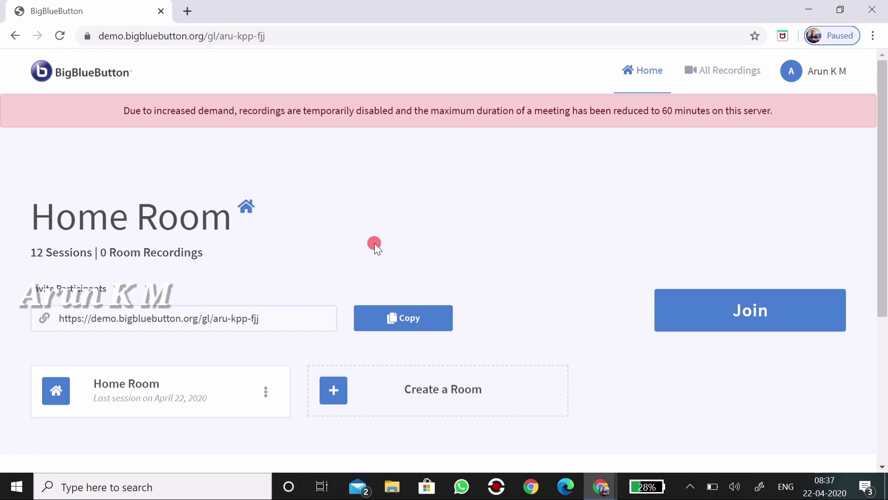
scroll(335, 231, "down", 2)
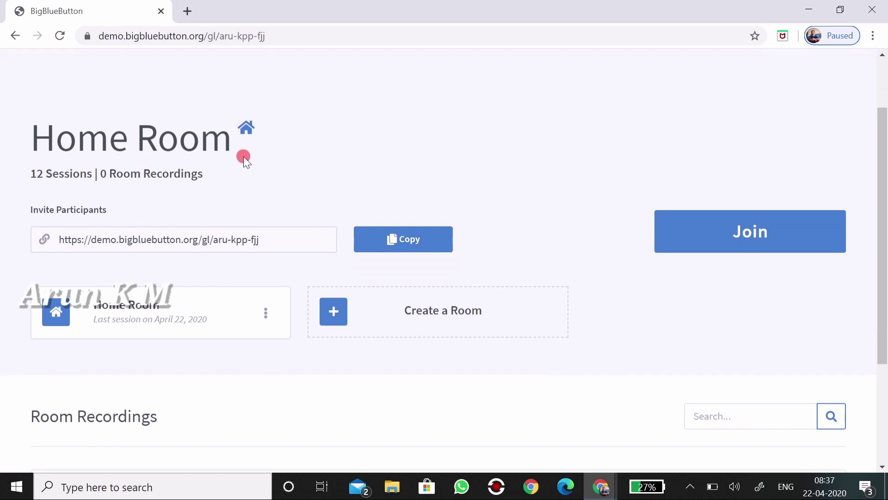
scroll(205, 349, "down", 2)
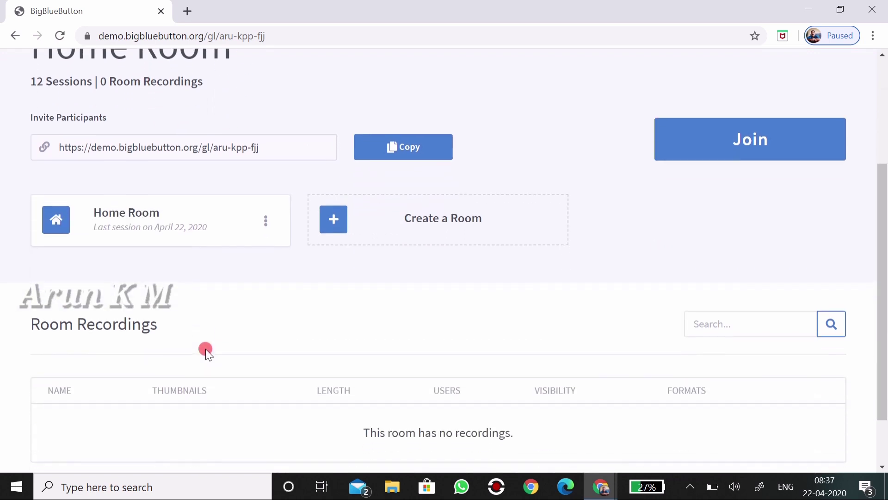
left_click(270, 219)
left_click(292, 246)
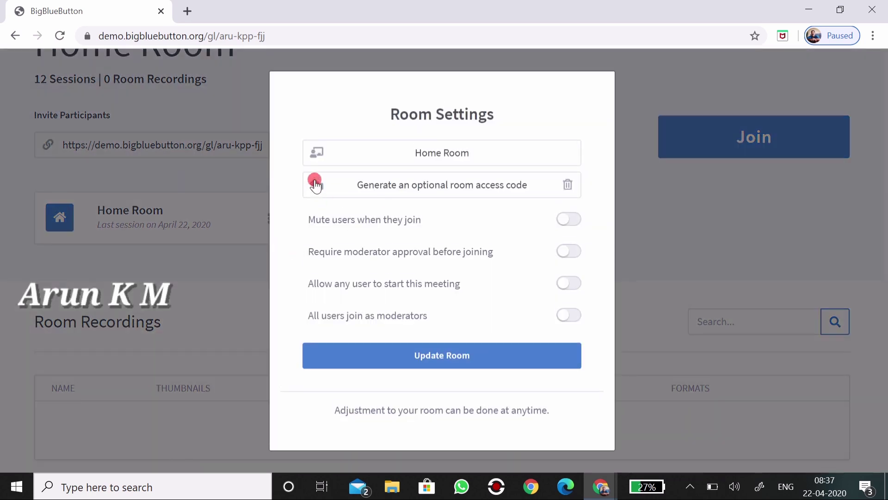
- Rename Home Room to BIOLOGY, correcting the initial 'BIOLGY' typo
left_click(476, 154)
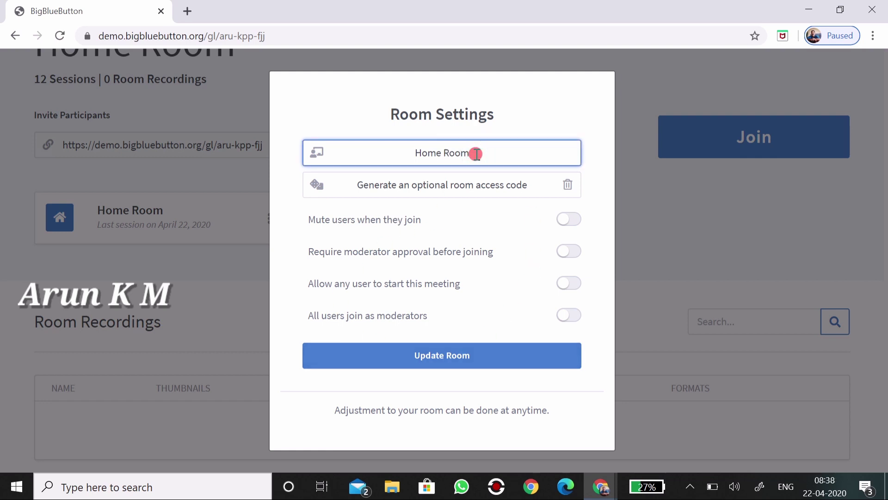
left_click_drag(476, 154, 314, 152)
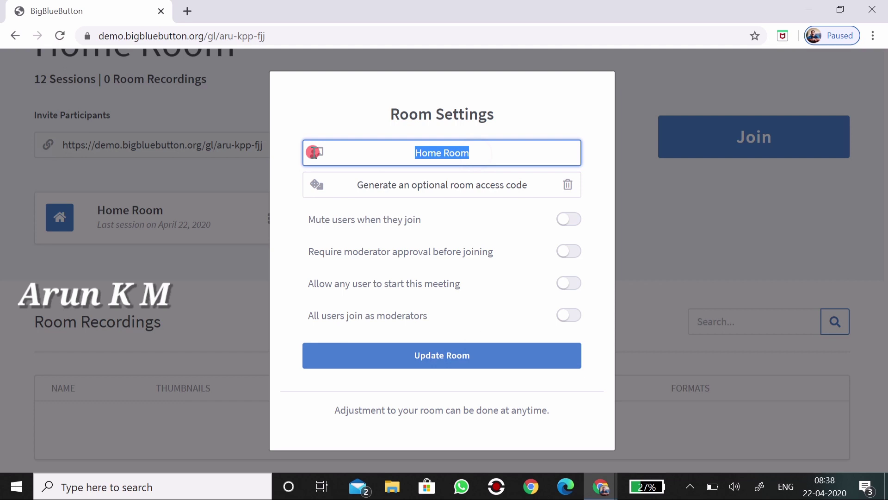
type("BIOL")
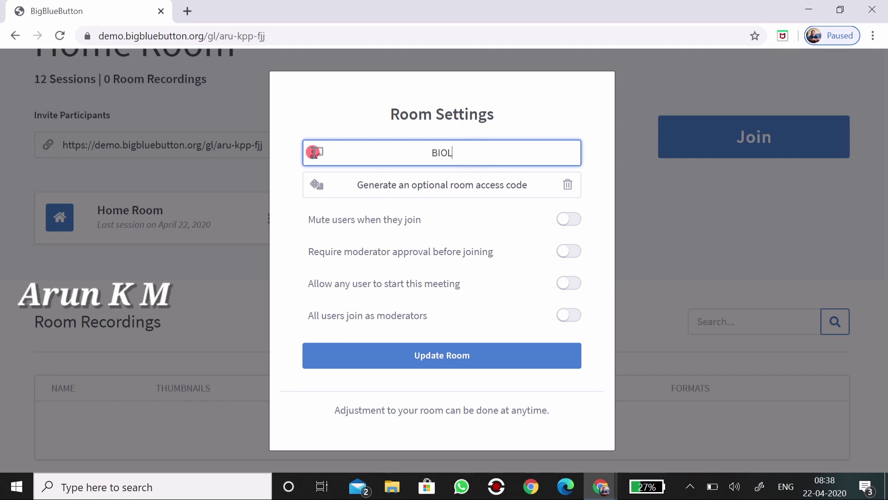
type("GY")
left_click(456, 154)
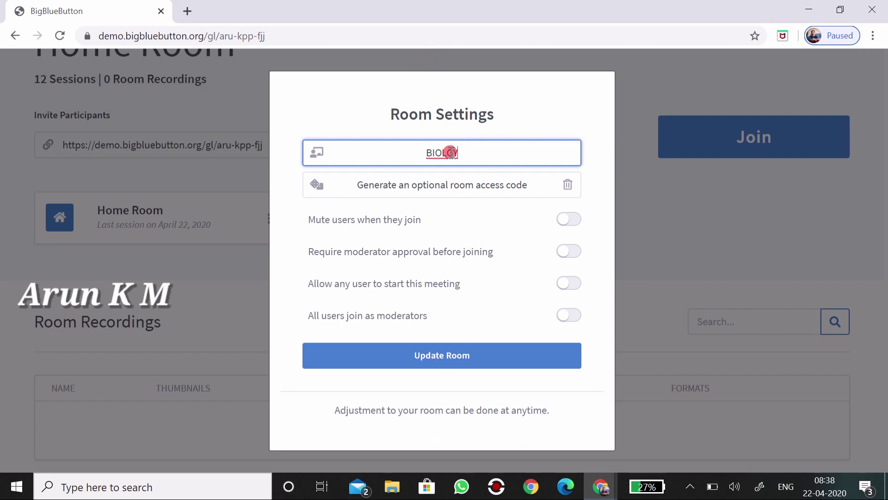
left_click(444, 151)
type("O")
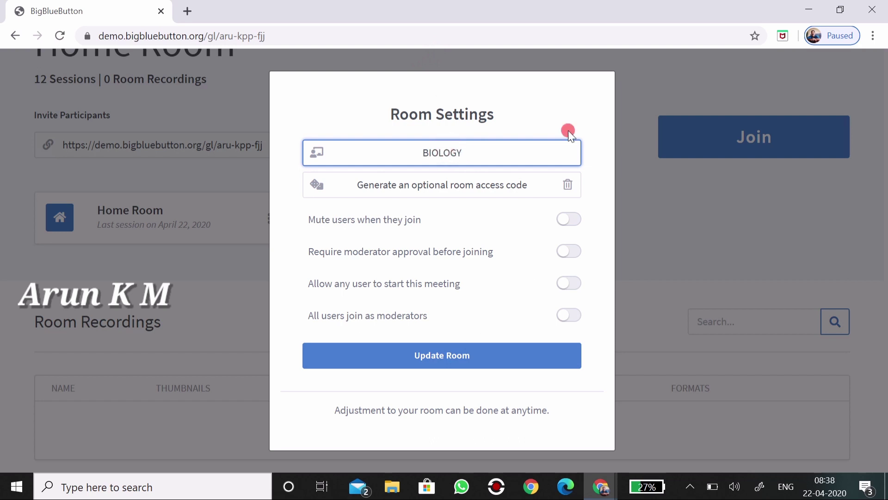
left_click(567, 106)
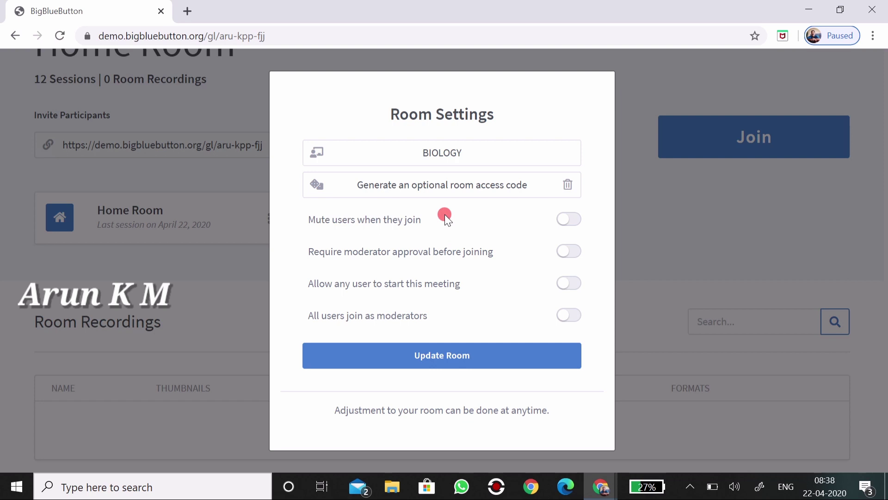
- Enable mute-on-join and moderator approval, then save with Update Room
left_click(576, 223)
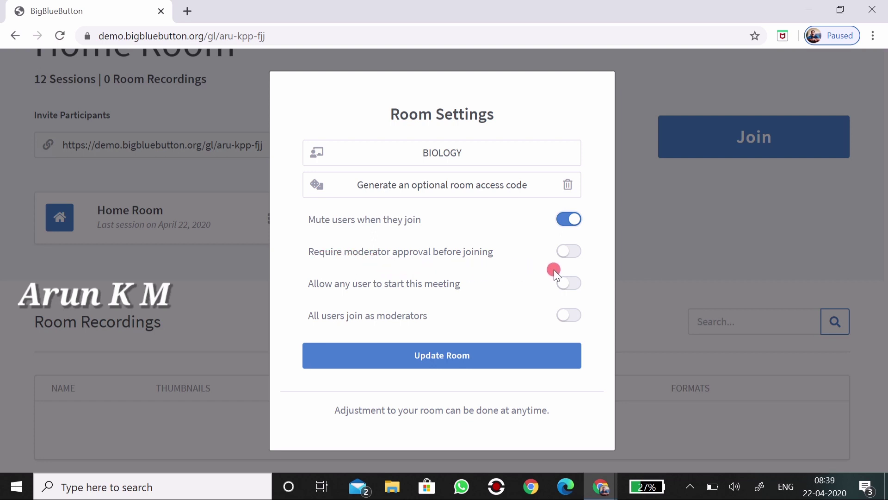
left_click(574, 253)
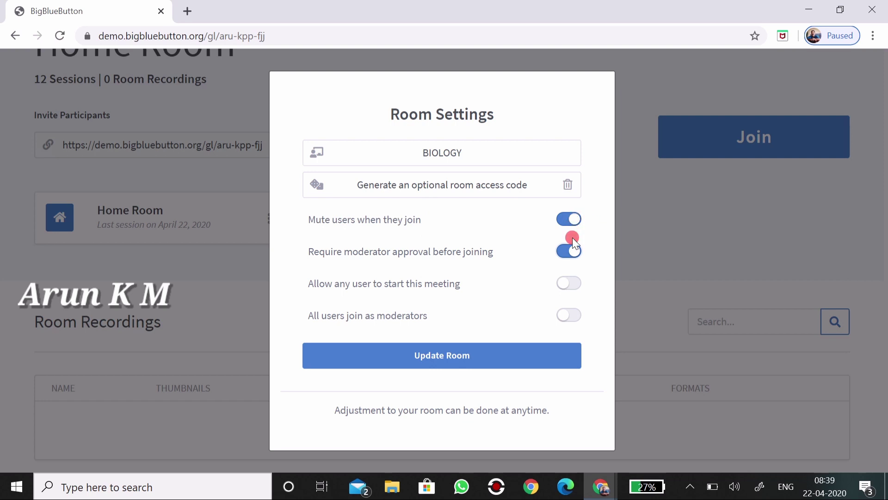
left_click(449, 365)
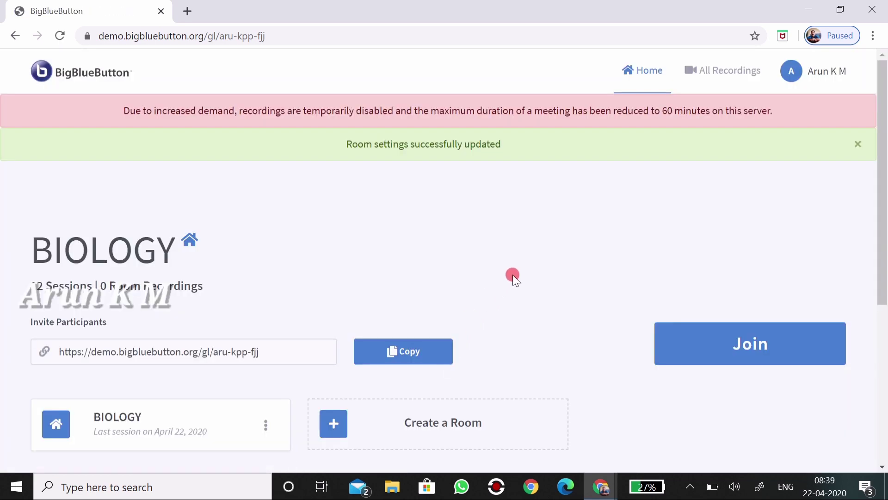
- Copy the BIOLOGY room's Invite Participants link
scroll(513, 277, "down", 3)
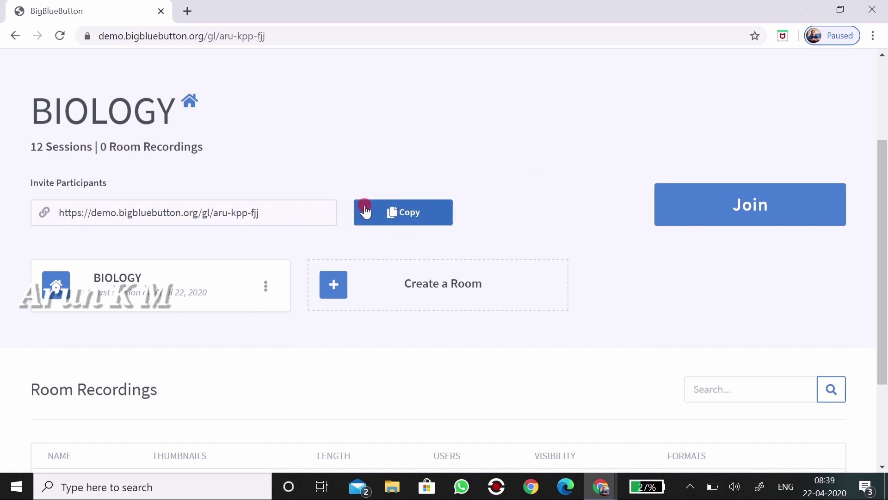
left_click(413, 213)
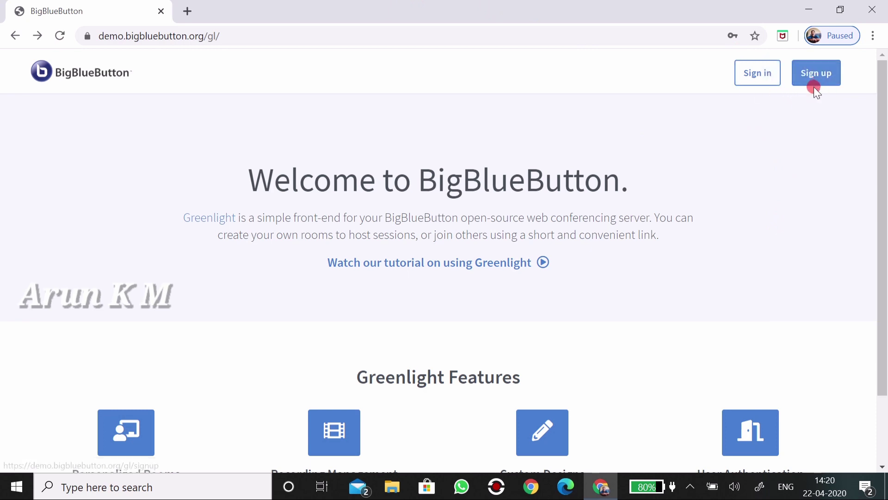
- Sign back in and start the meeting in the BIOLOGY room
left_click(760, 75)
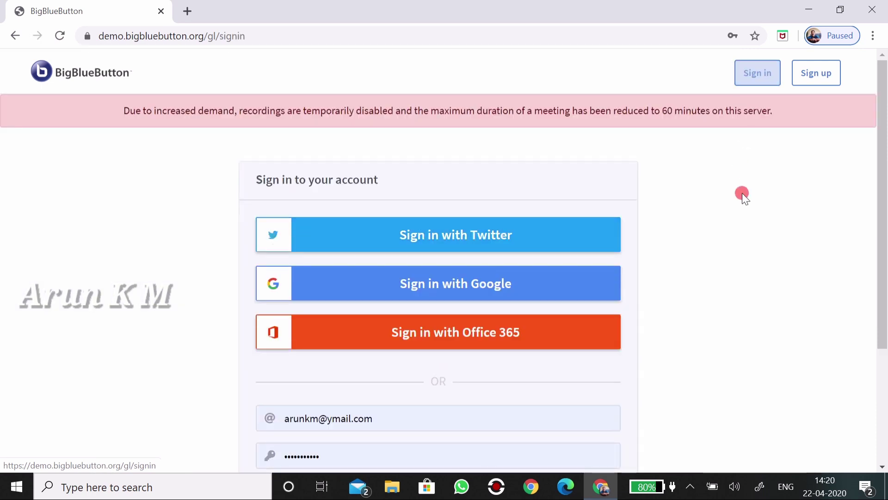
scroll(748, 246, "down", 4)
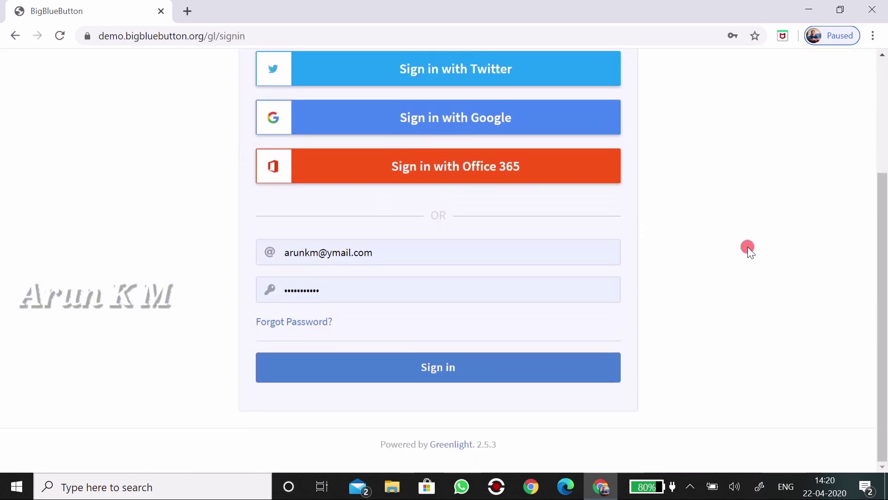
left_click(441, 372)
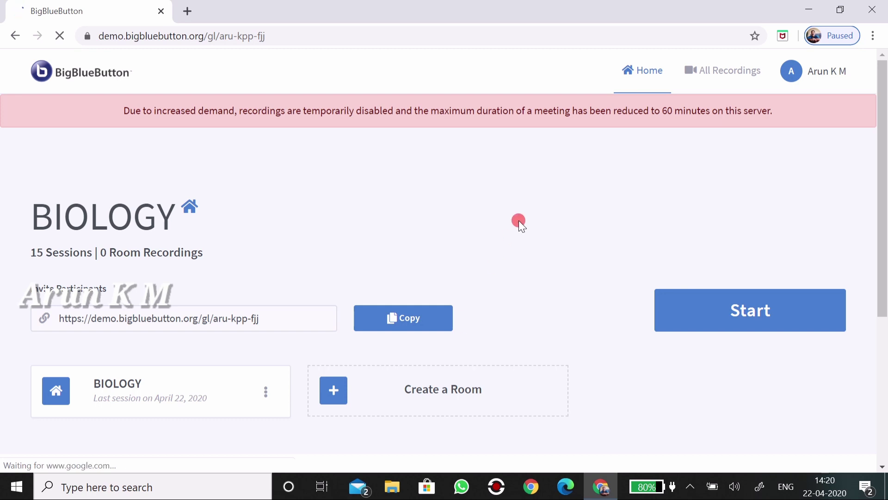
scroll(518, 220, "down", 3)
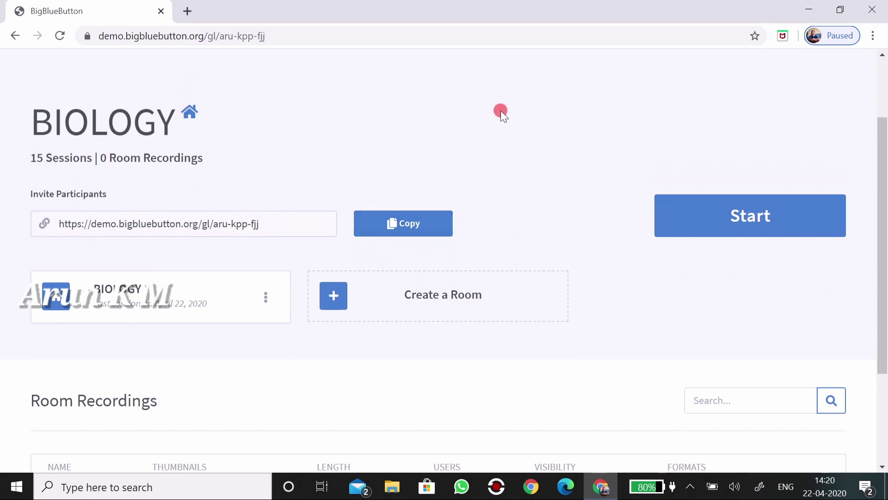
left_click(748, 221)
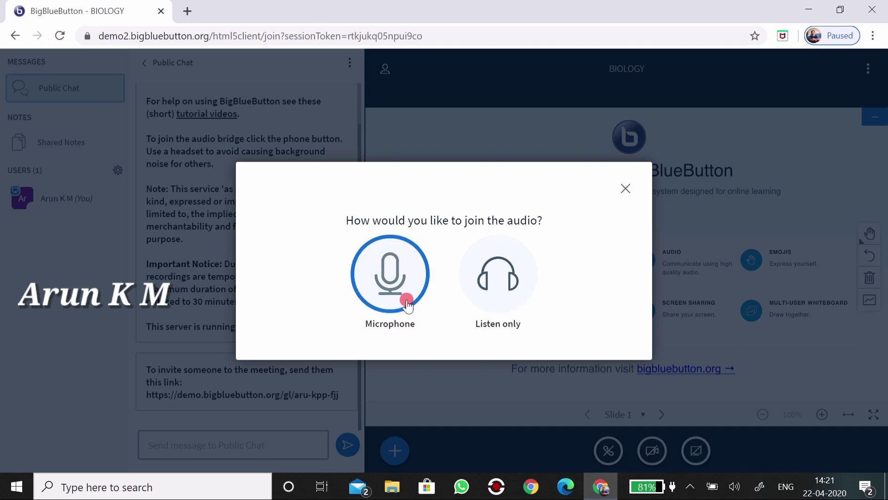
- Join audio with the microphone and answer Yes to the echo test
left_click(394, 271)
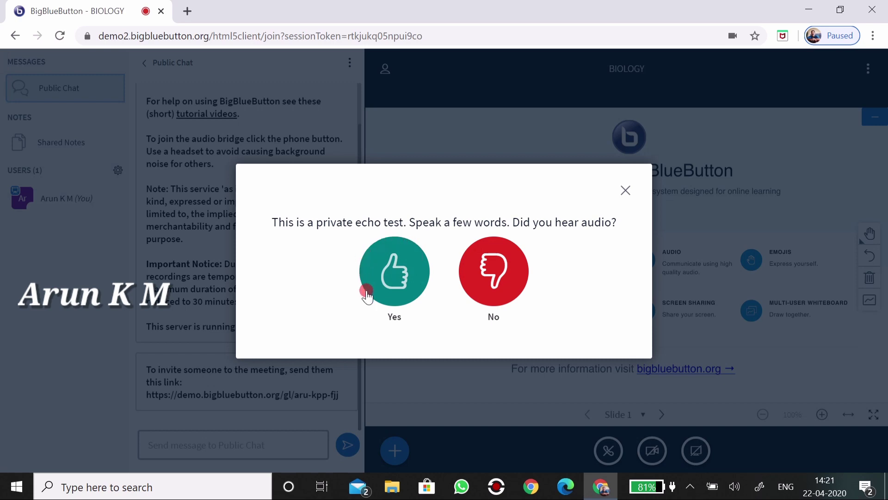
left_click(391, 274)
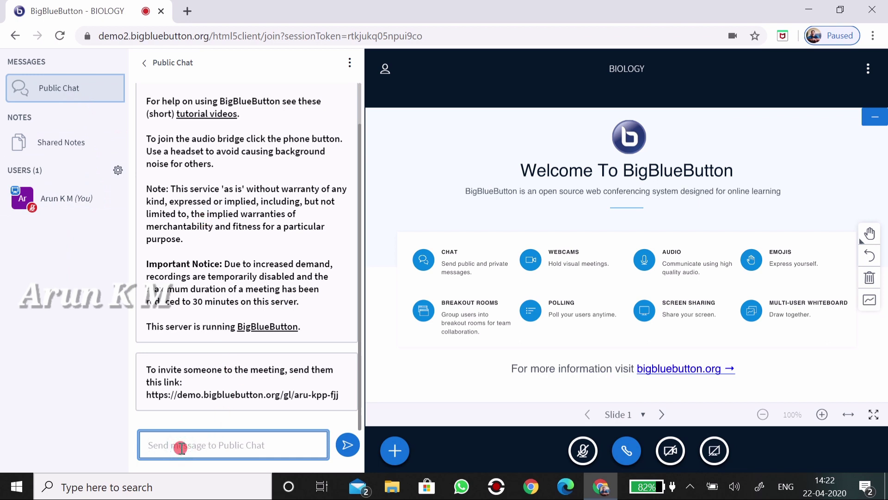
- Send the message 'hi' to everyone in the public chat
type("hi")
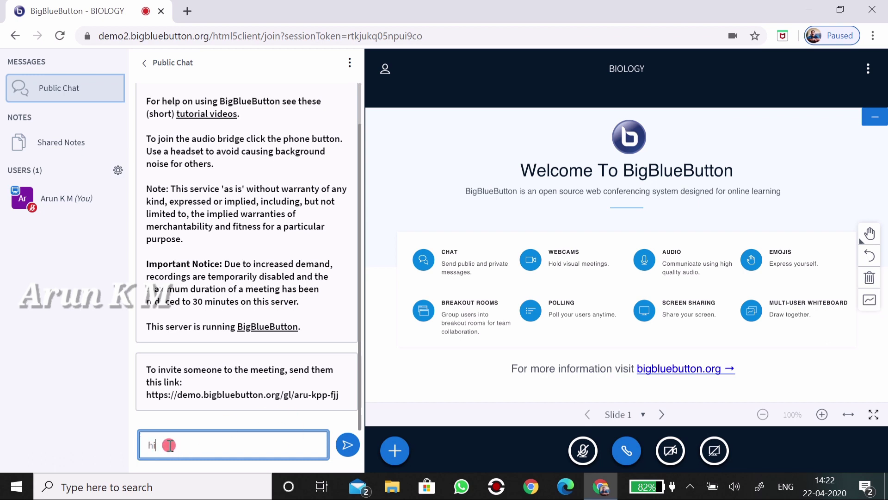
key("Return")
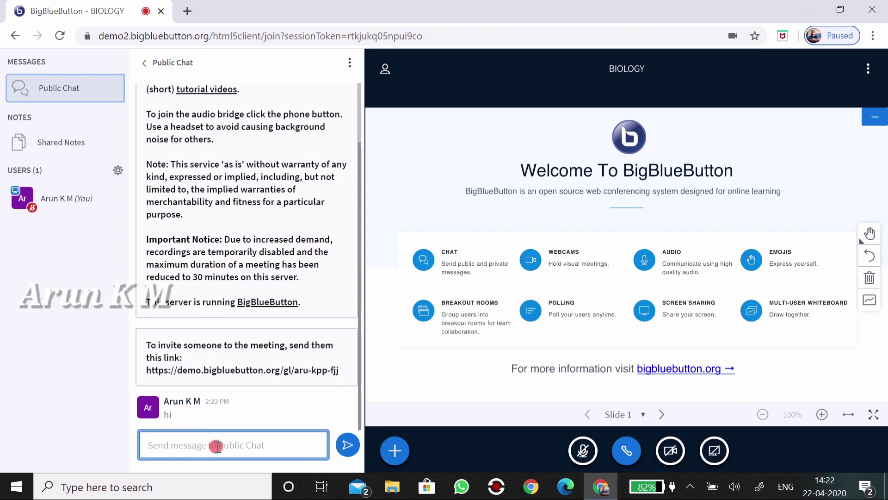
left_click(50, 143)
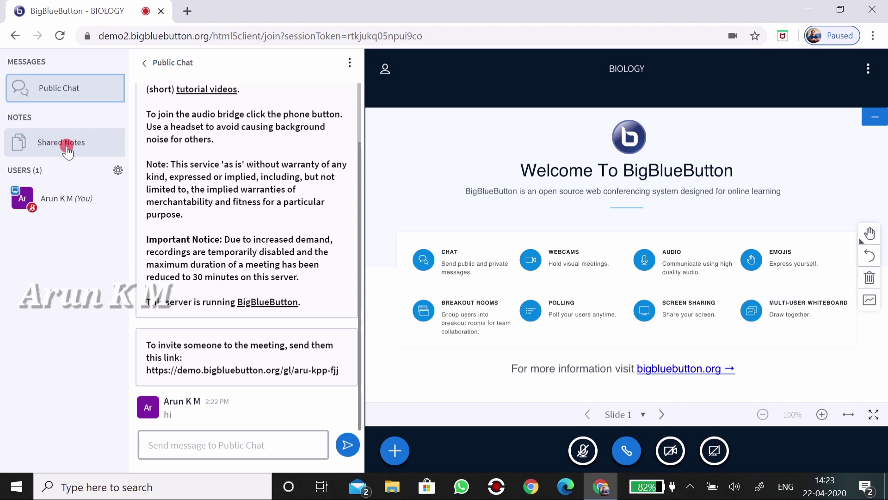
- Write RESPIRATION in the Shared Notes and format it bold
left_click(67, 147)
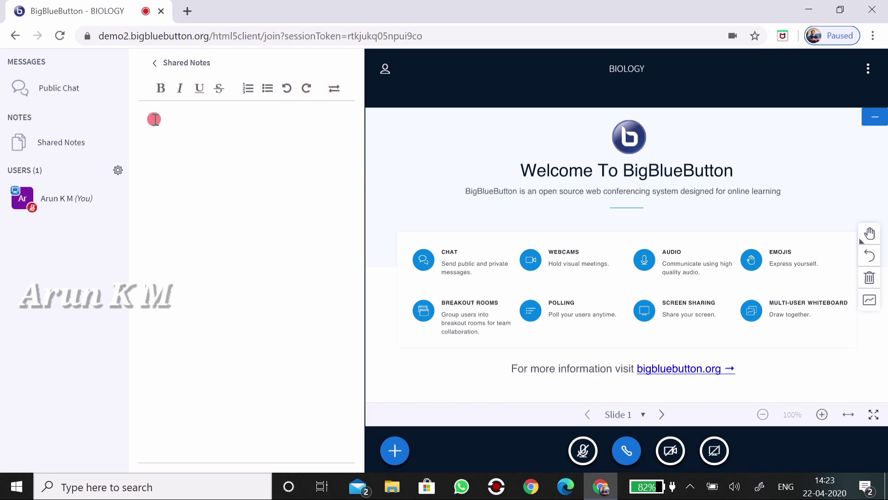
type("RESPIRATION")
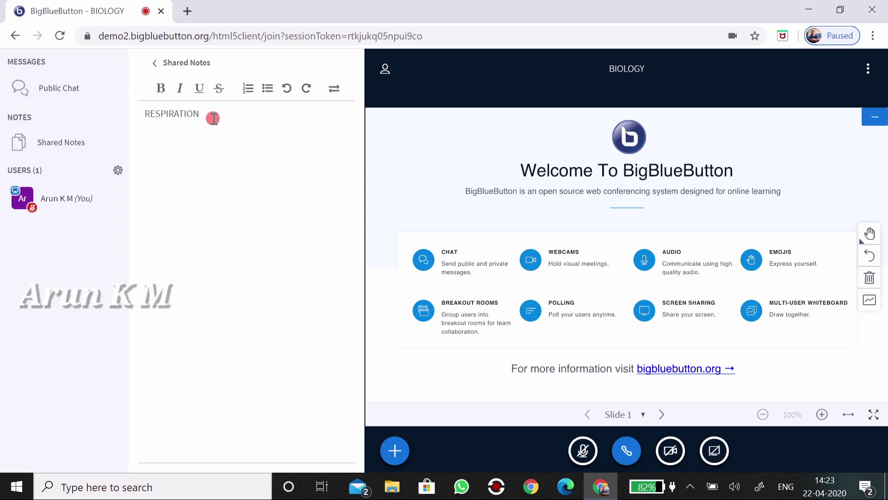
left_click_drag(200, 117, 143, 113)
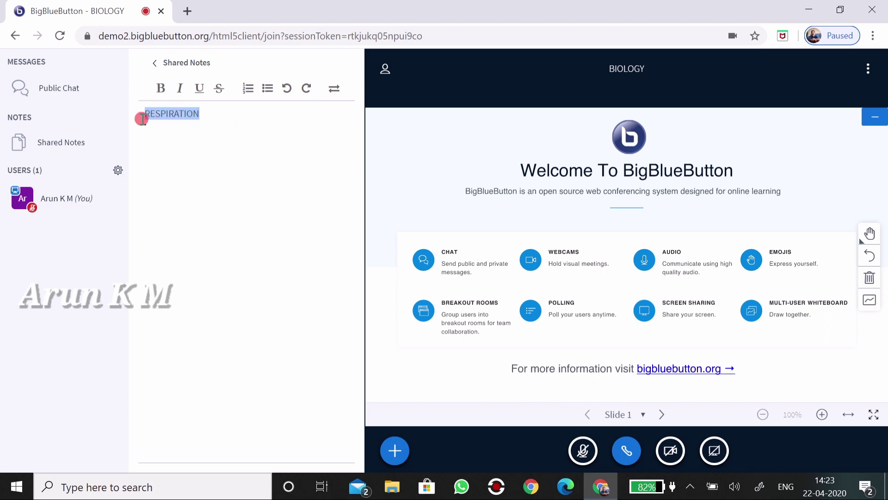
left_click(159, 91)
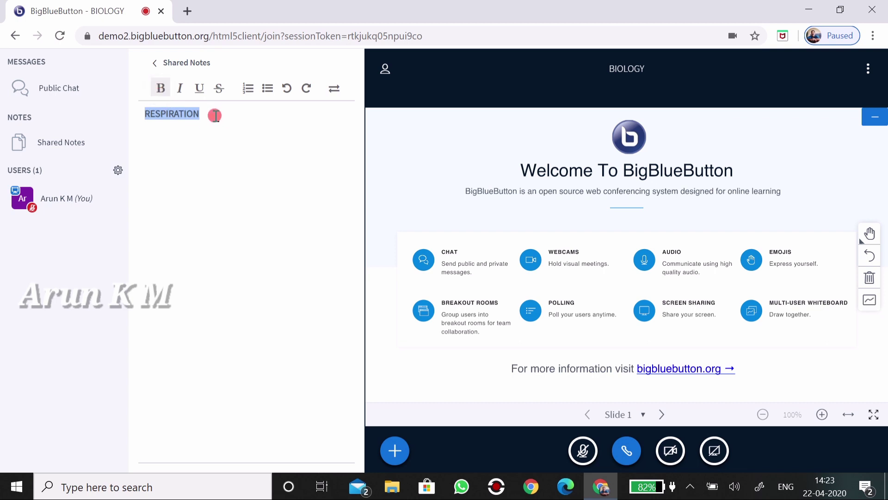
left_click(214, 115)
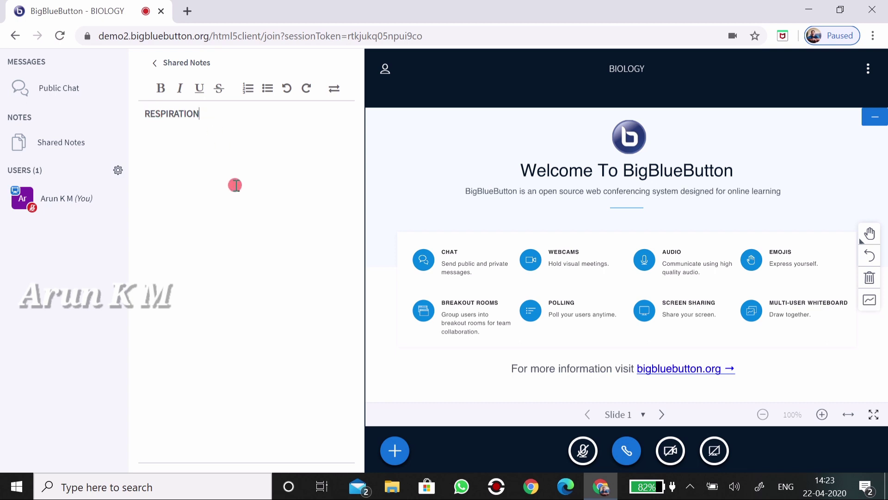
left_click(155, 64)
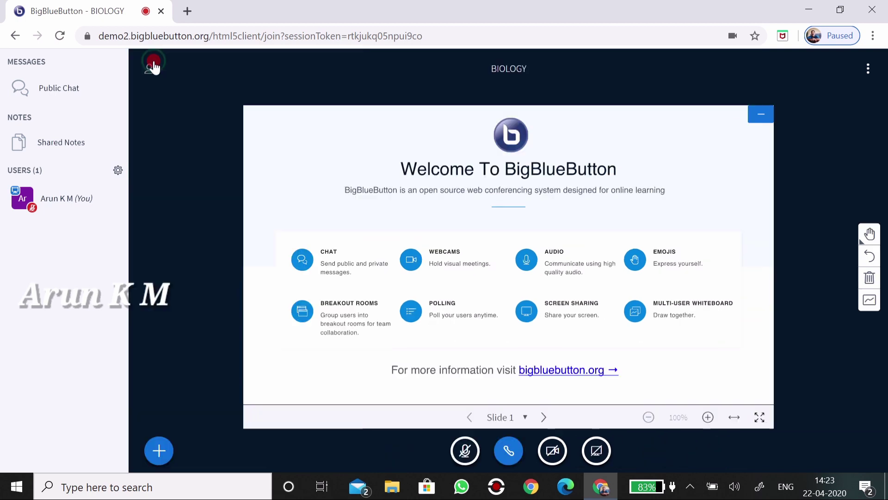
left_click(65, 211)
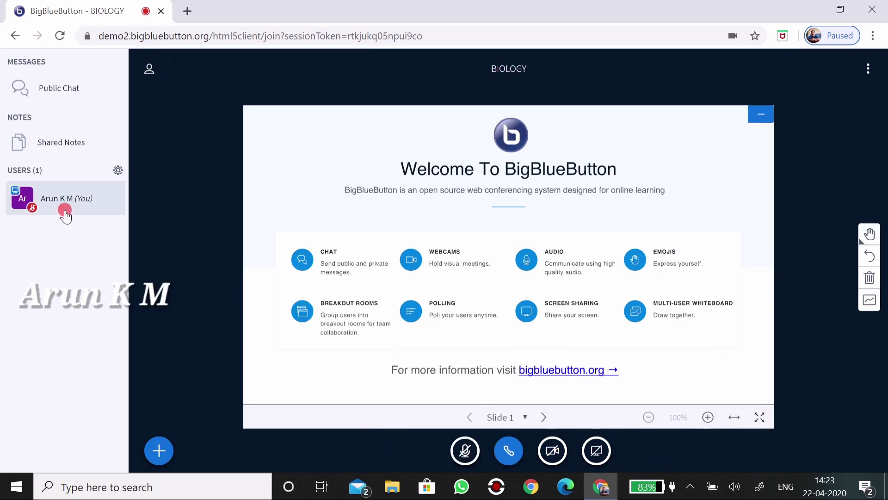
left_click(57, 203)
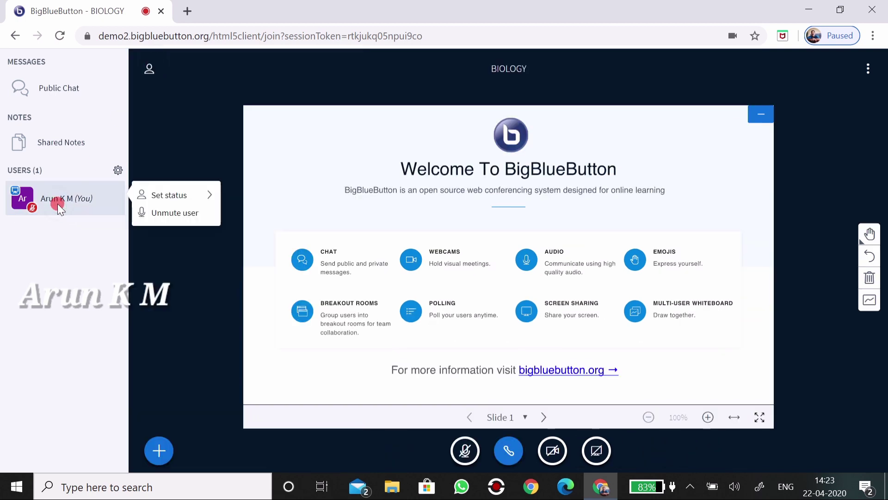
left_click(169, 198)
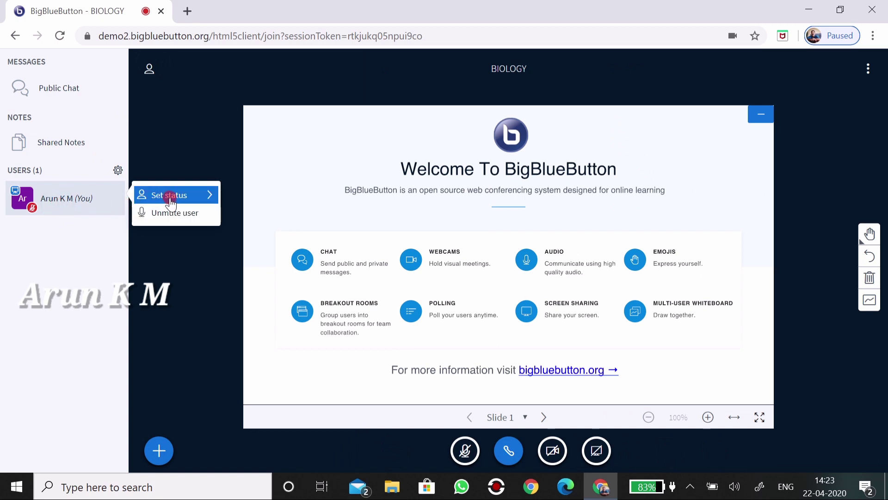
left_click(200, 196)
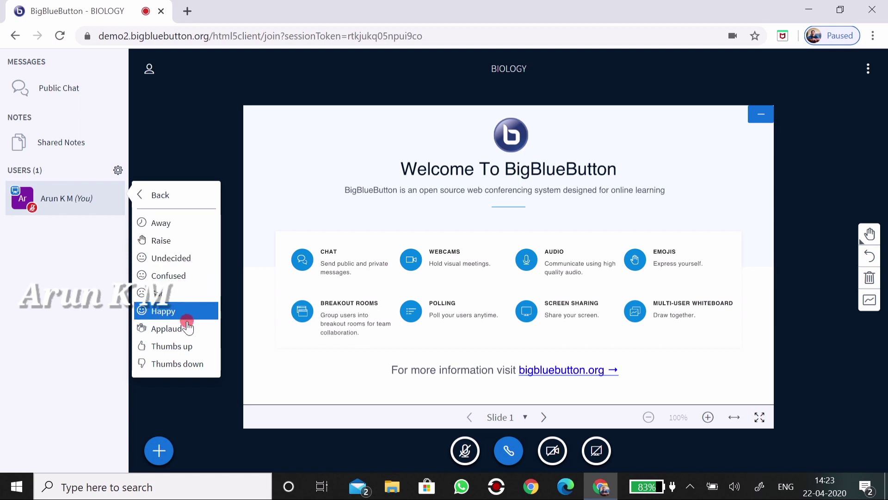
left_click(144, 197)
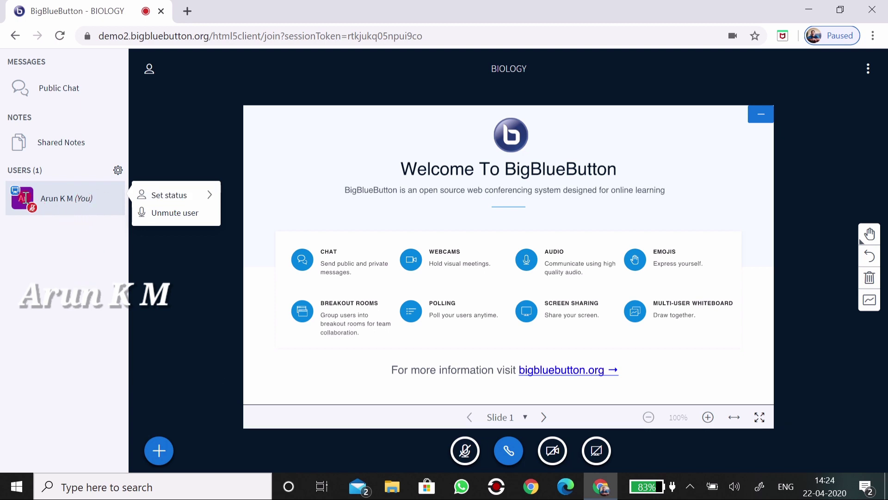
left_click(88, 200)
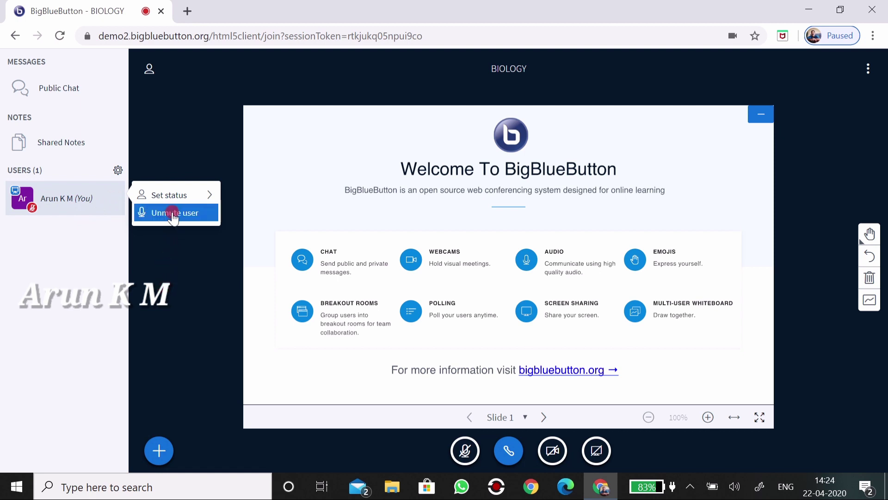
left_click(78, 303)
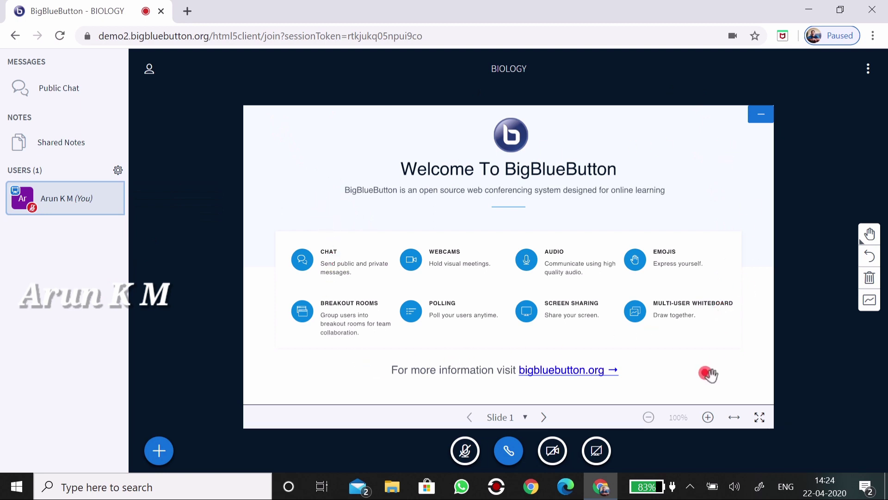
- Minimize the welcome slide and unmute the microphone with Alt+Shift+M
left_click(760, 116)
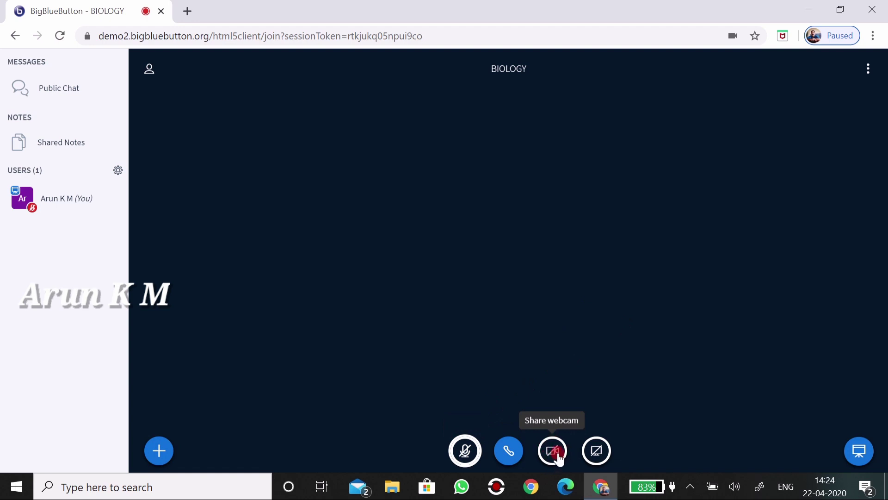
key("alt+shift+m")
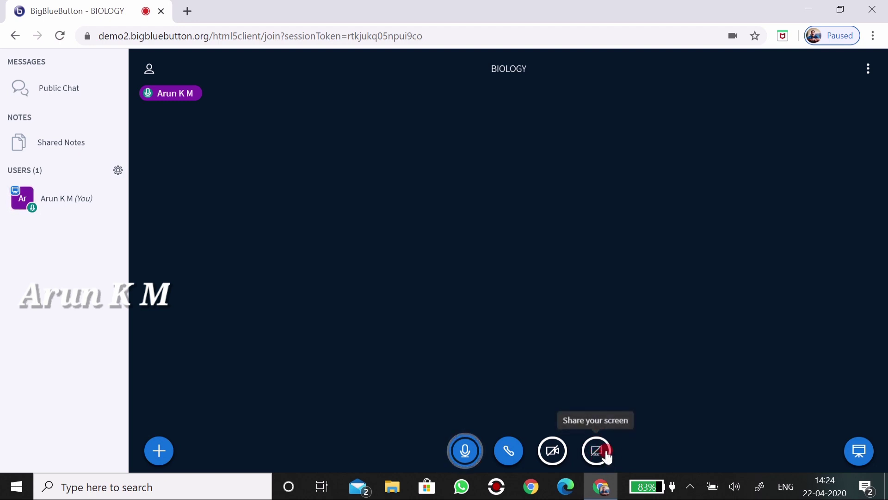
- Restore the presentation and move forward two slides to the blank Slide 3
left_click(861, 453)
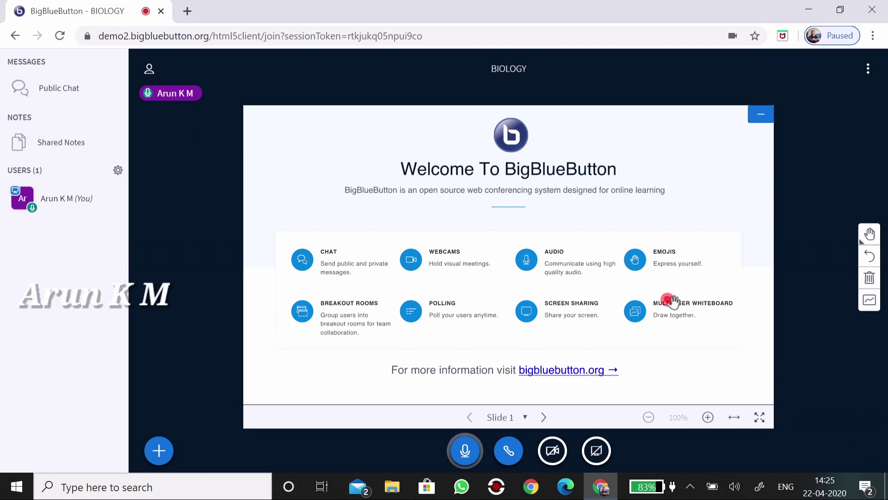
left_click(523, 417)
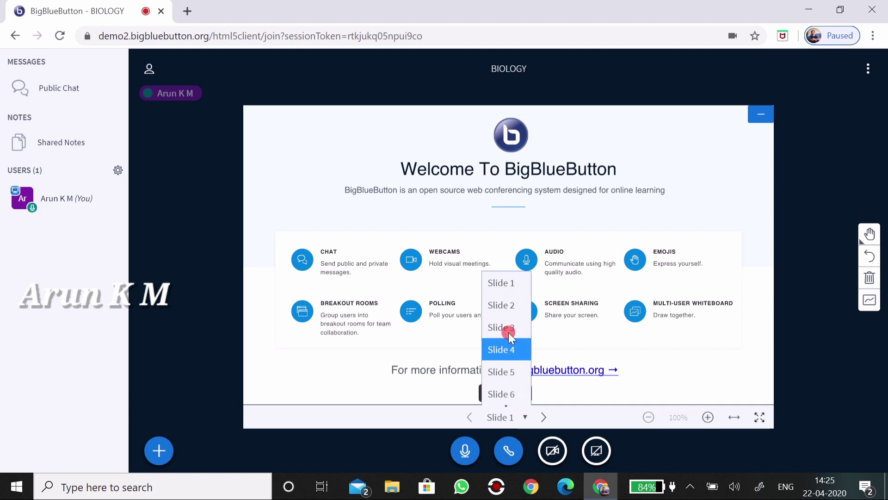
left_click(638, 392)
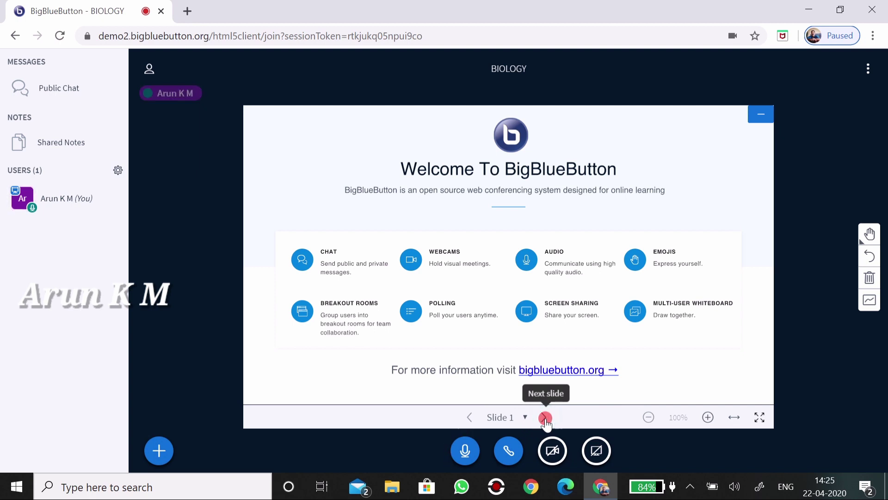
left_click(546, 418)
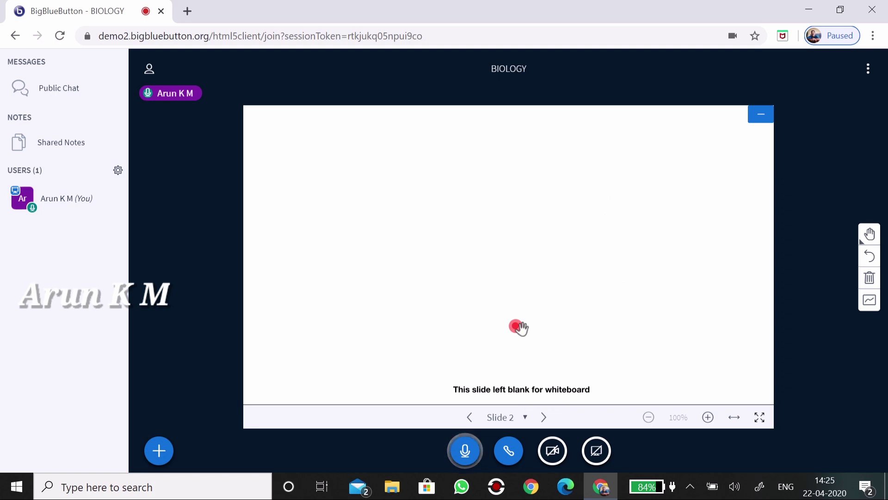
left_click(544, 419)
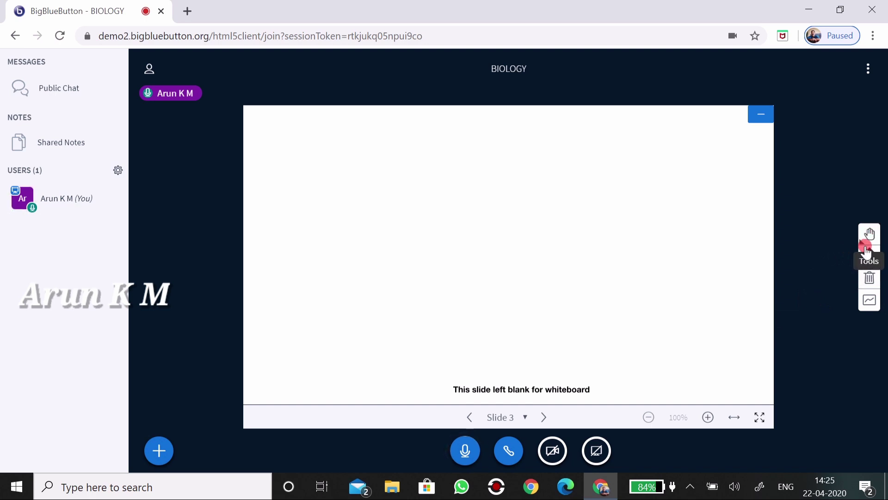
- Add a red 'RESPIRATION' text box near the top-left of slide 3
left_click(867, 235)
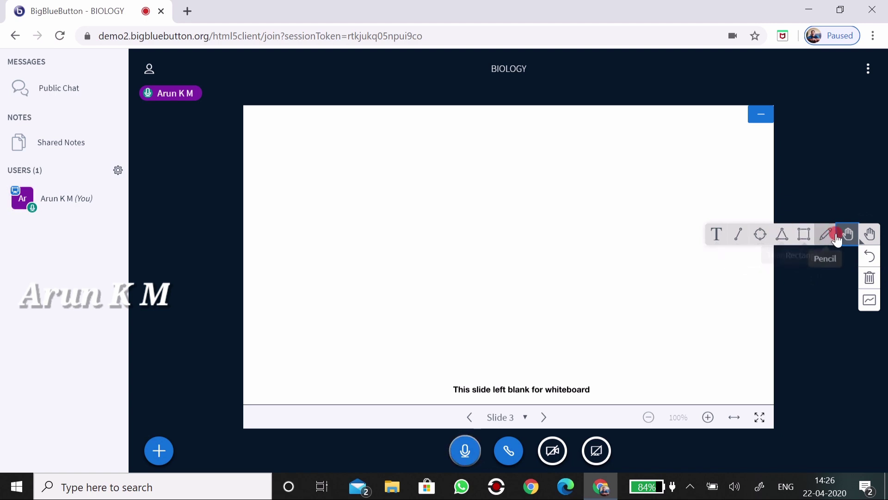
left_click(716, 236)
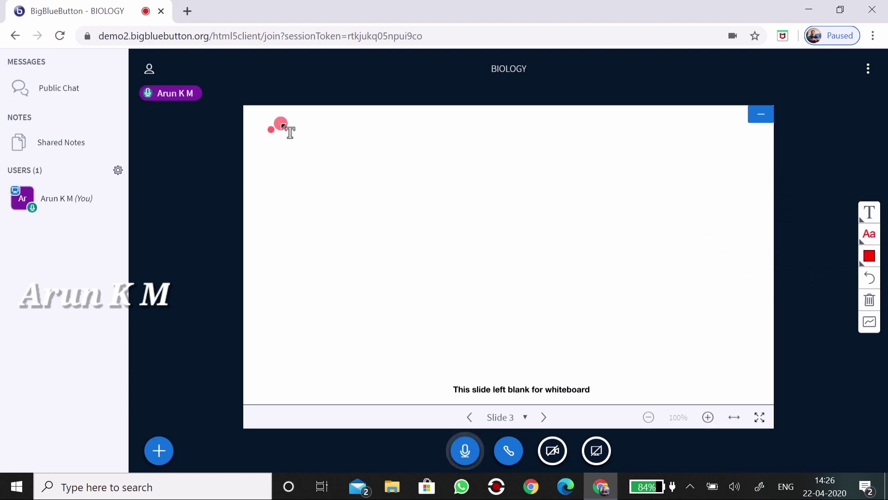
left_click_drag(287, 124, 509, 157)
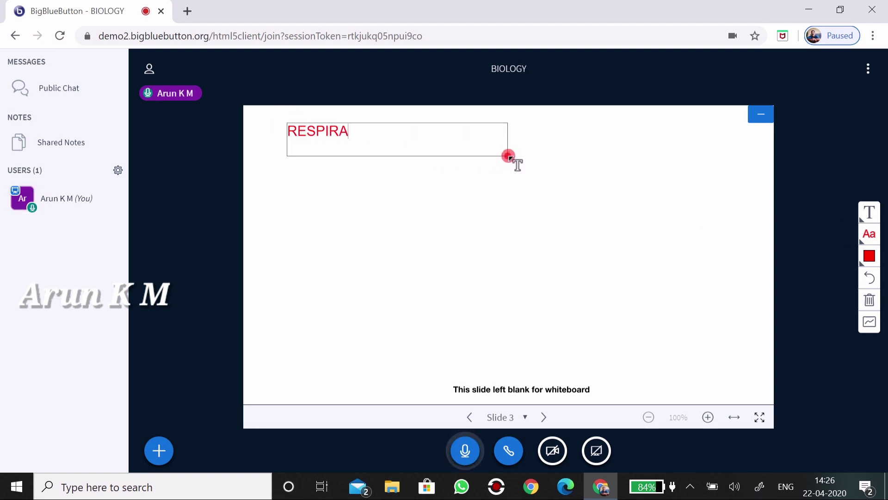
type("RESPIRATION")
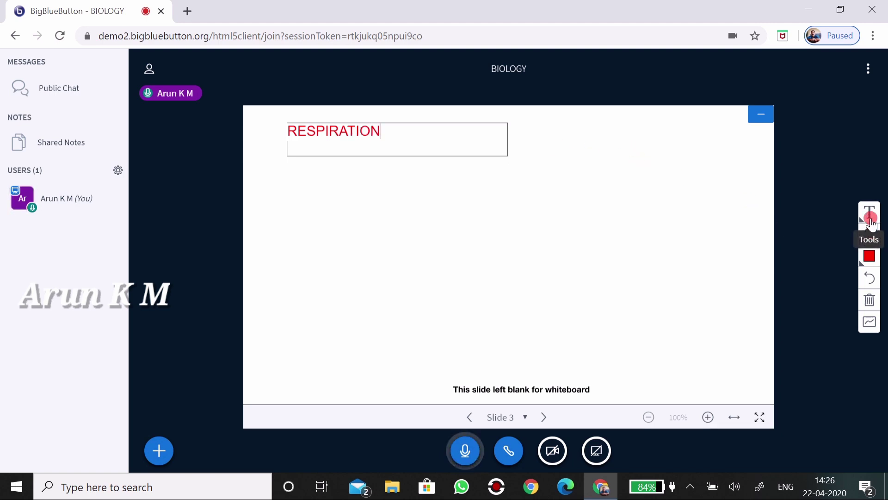
left_click(870, 214)
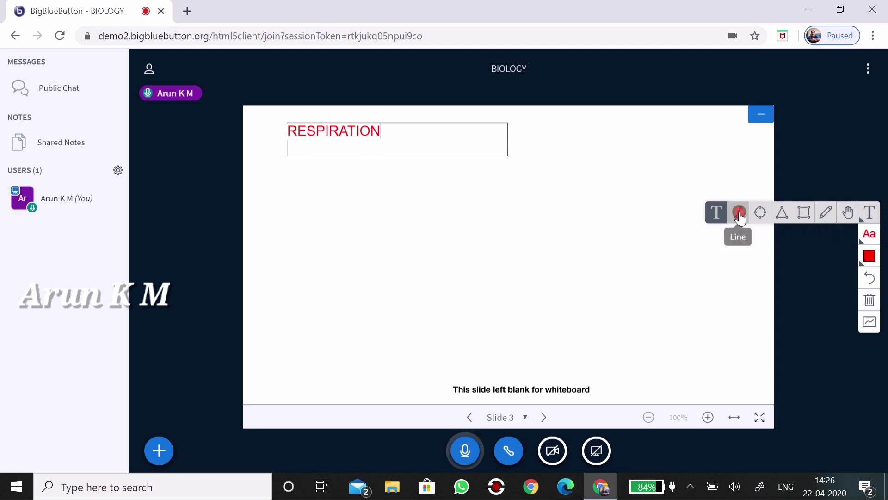
- Underline RESPIRATION with a red line and draw a red ellipse below it
left_click(739, 214)
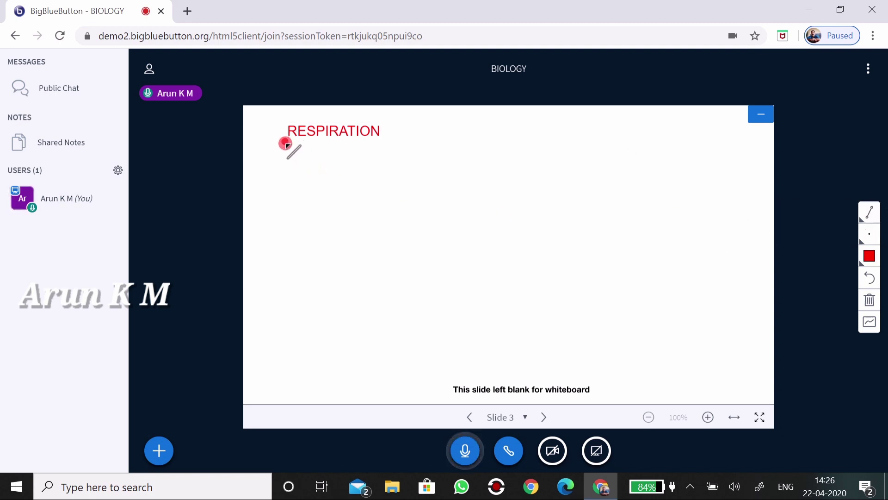
mouse_move(286, 143)
left_mouse_down()
mouse_move(410, 147)
mouse_move(387, 143)
left_mouse_up()
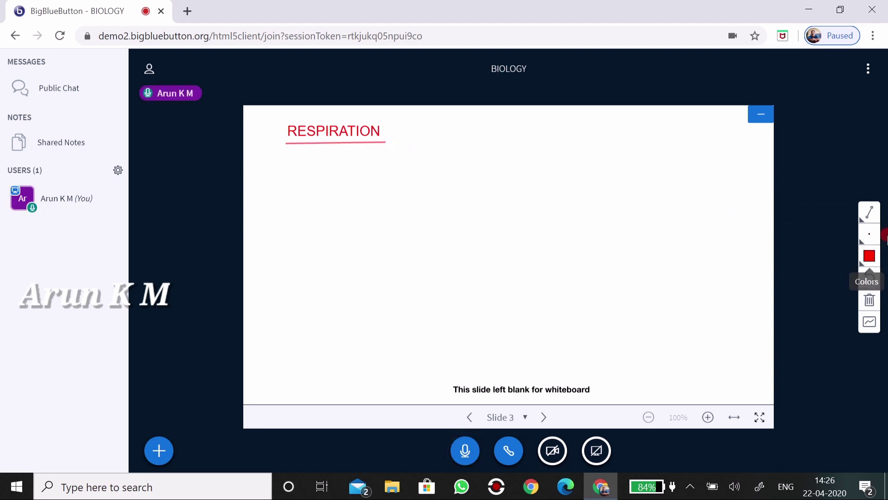
left_click(869, 215)
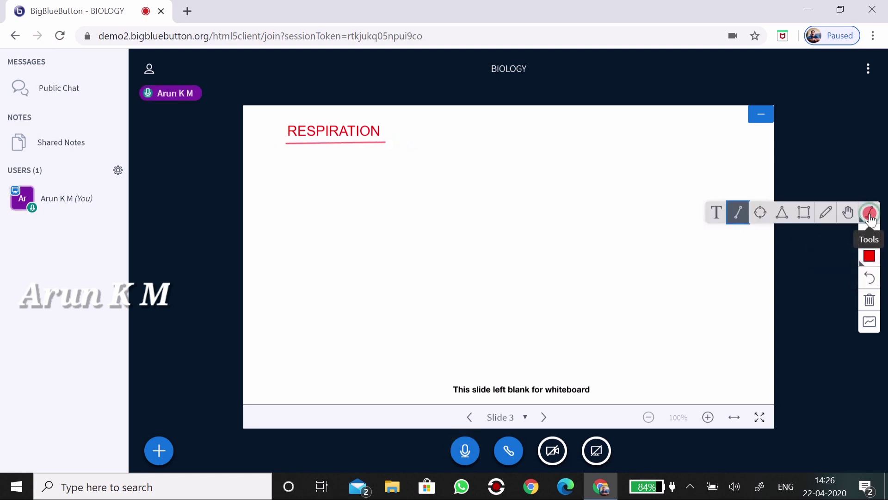
left_click(761, 212)
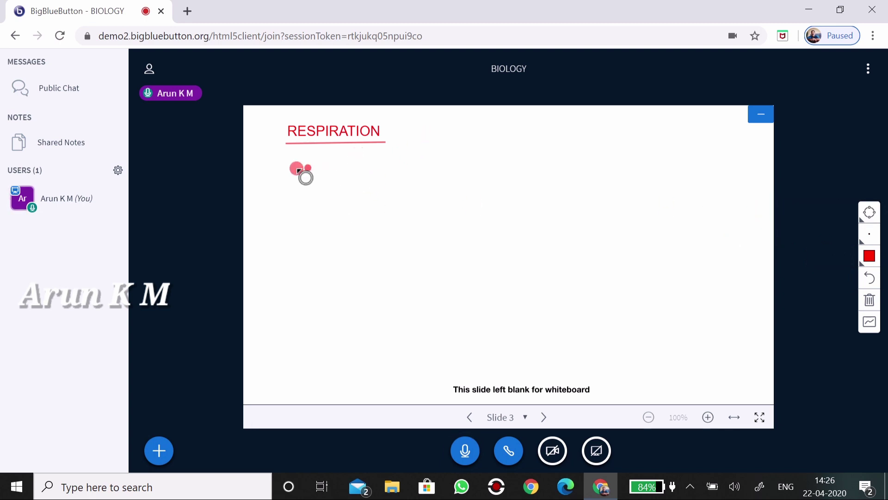
left_click_drag(283, 165, 387, 227)
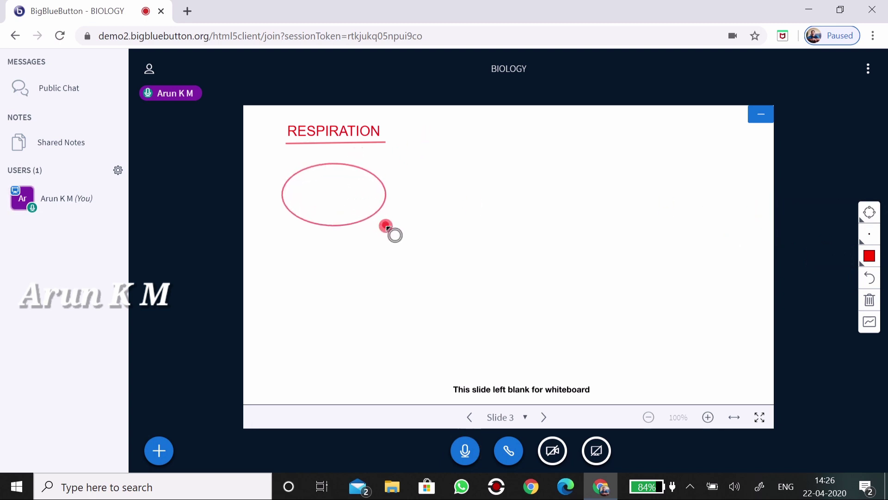
- Draw a red triangle beside the ellipse
left_click(869, 213)
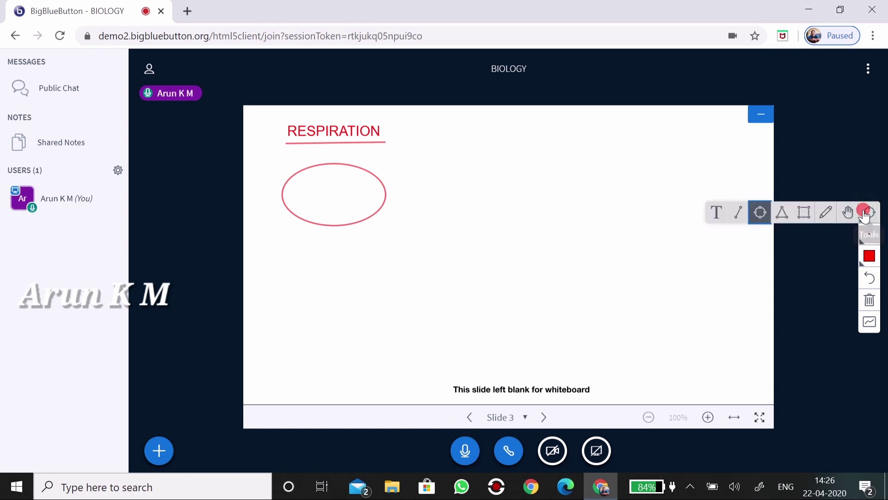
left_click(788, 213)
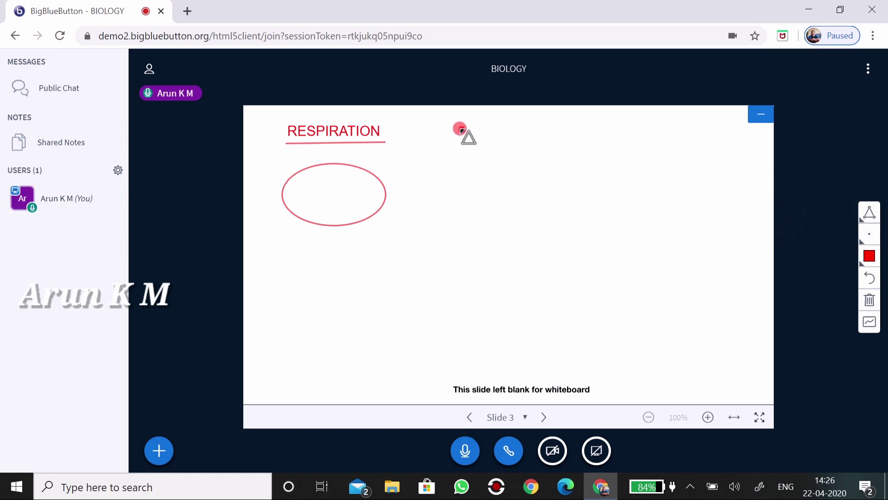
left_click_drag(456, 125, 552, 212)
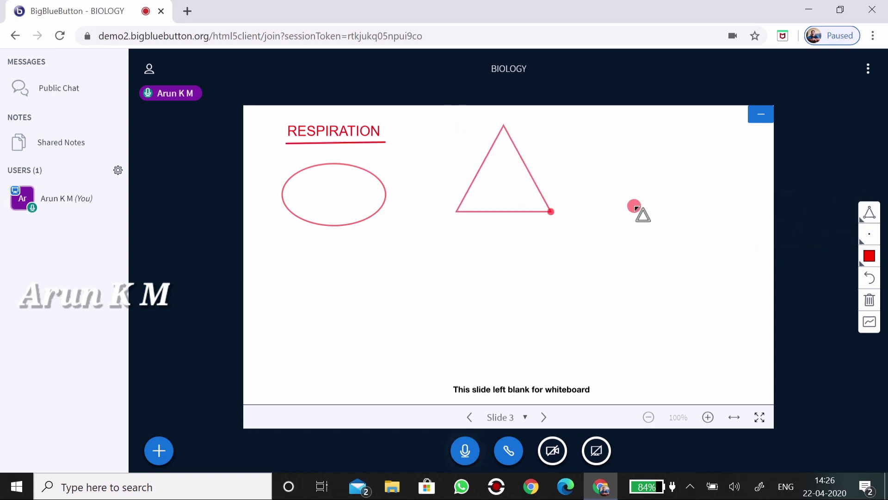
- Draw a red rectangle at the slide's top right, then switch to the Pan tool
left_click(867, 222)
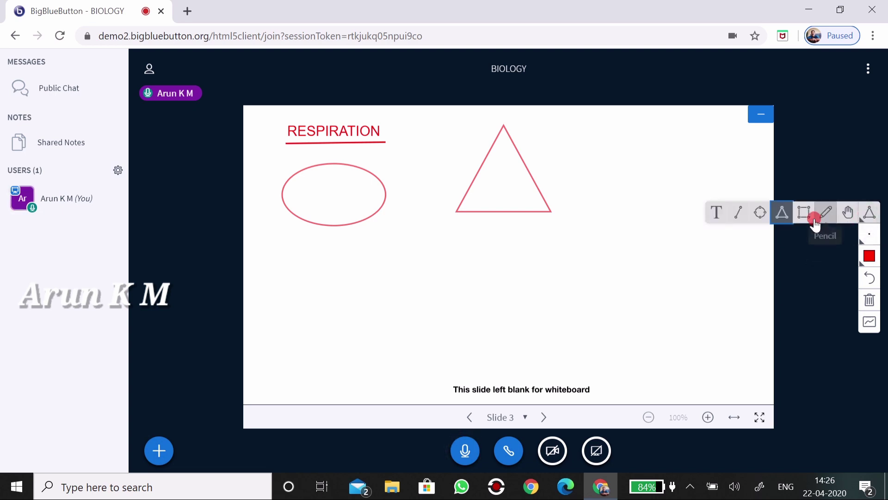
left_click(805, 221)
left_click_drag(591, 140, 737, 210)
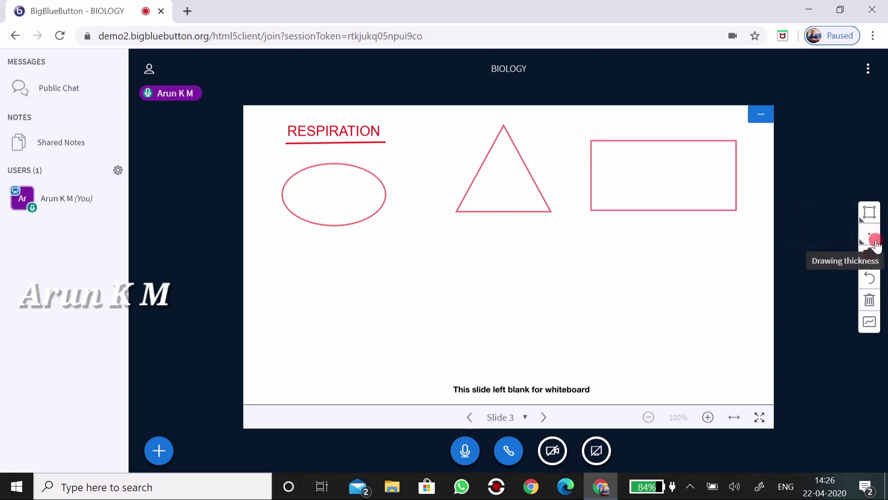
left_click(868, 214)
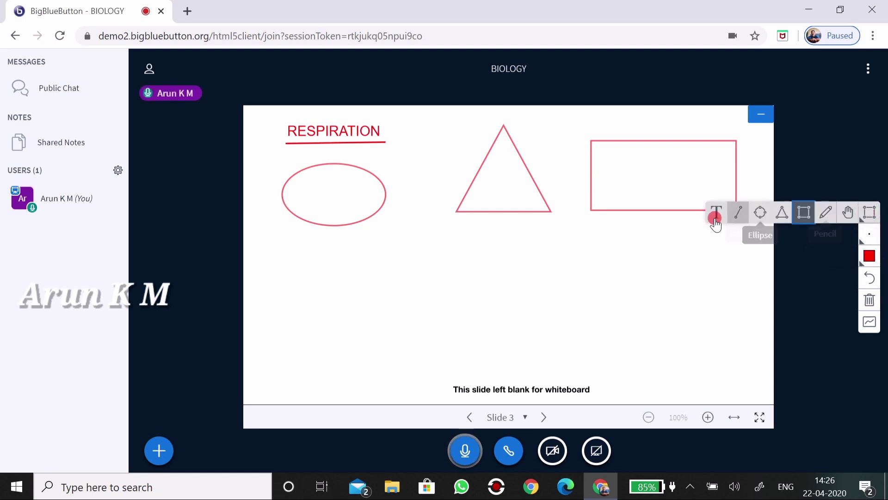
left_click(851, 206)
left_click(849, 211)
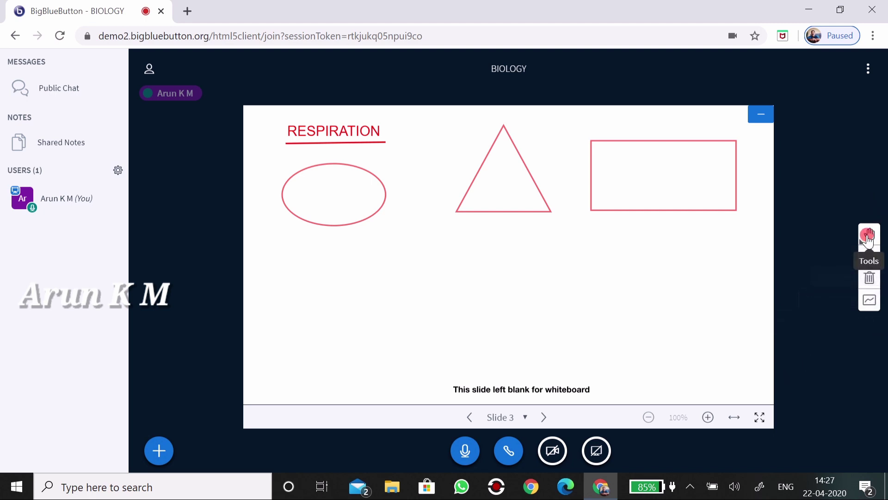
- Sketch a freehand red circle with the Pencil below the triangle
left_click(868, 234)
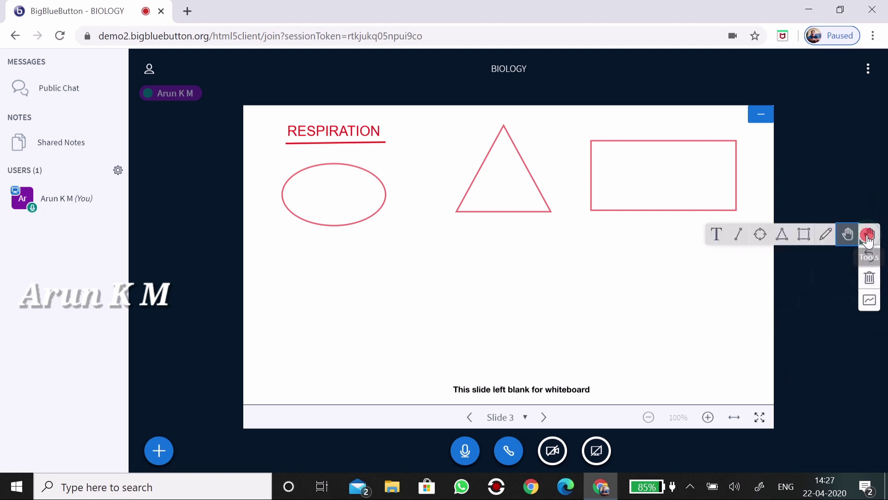
left_click(826, 236)
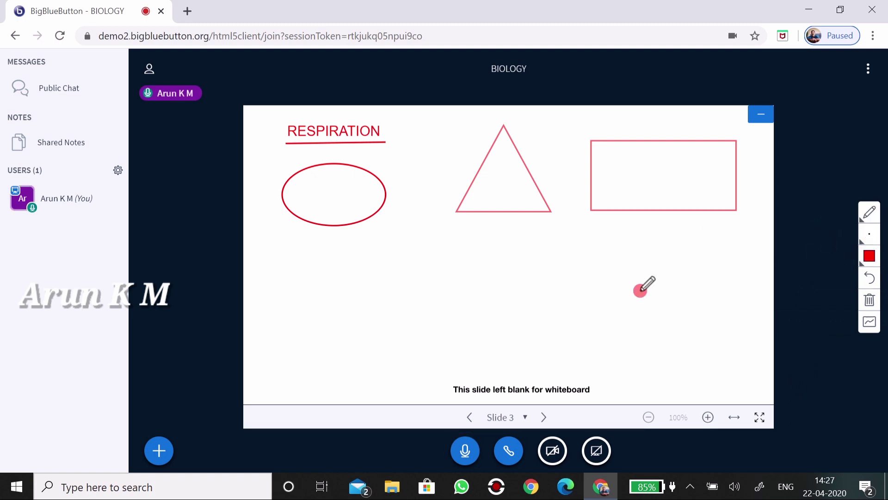
mouse_move(433, 268)
left_mouse_down()
mouse_move(407, 276)
mouse_move(393, 323)
mouse_move(452, 341)
mouse_move(468, 309)
mouse_move(453, 278)
mouse_move(431, 268)
left_mouse_up()
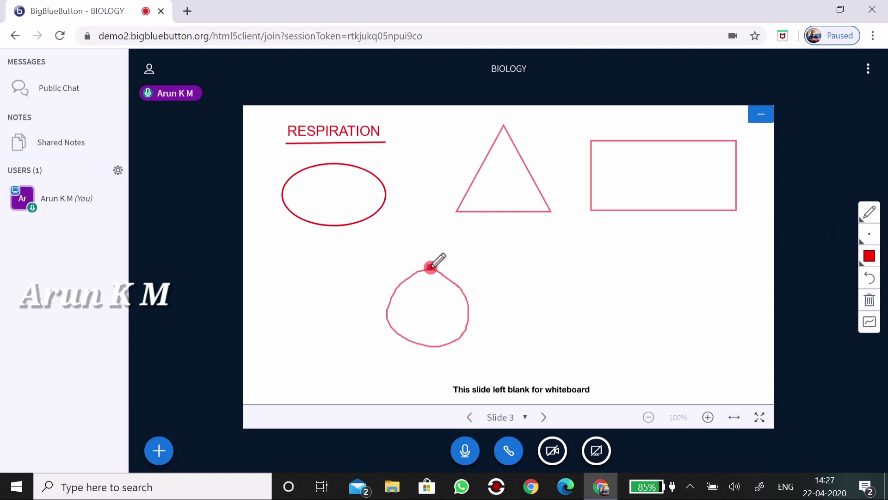
left_click(871, 217)
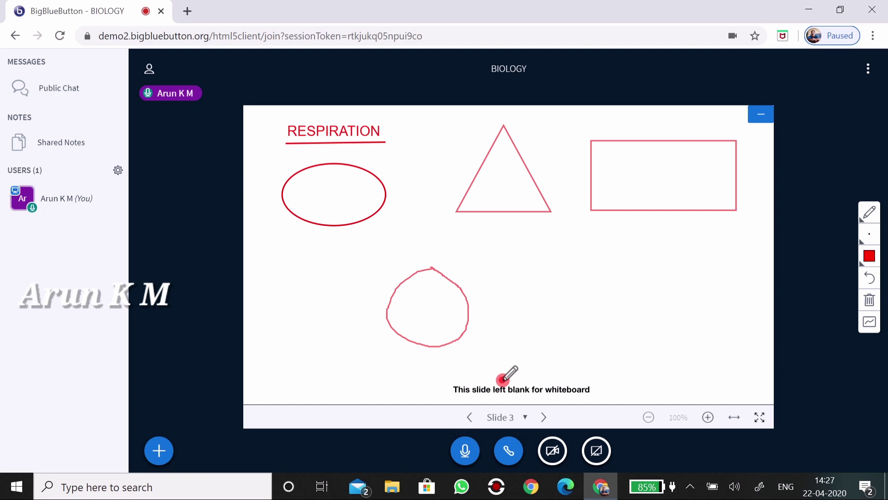
- Hide the whiteboard presentation and bring up the + Actions menu
left_click(764, 116)
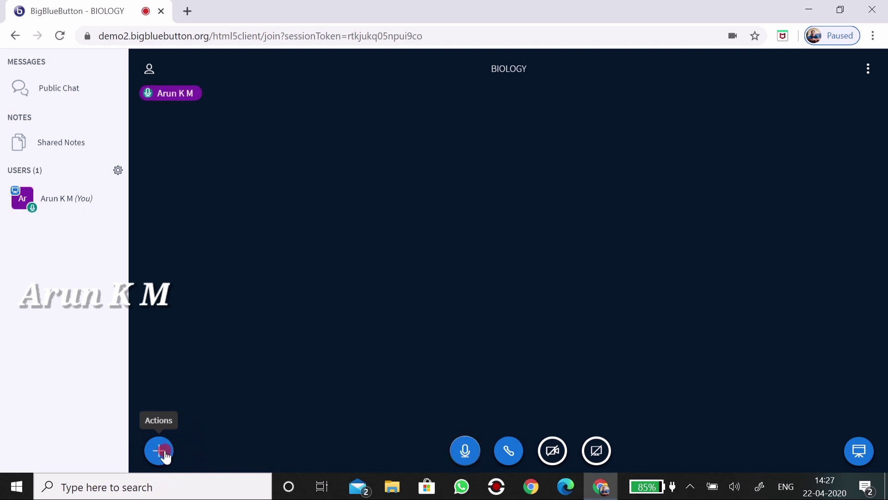
left_click(166, 456)
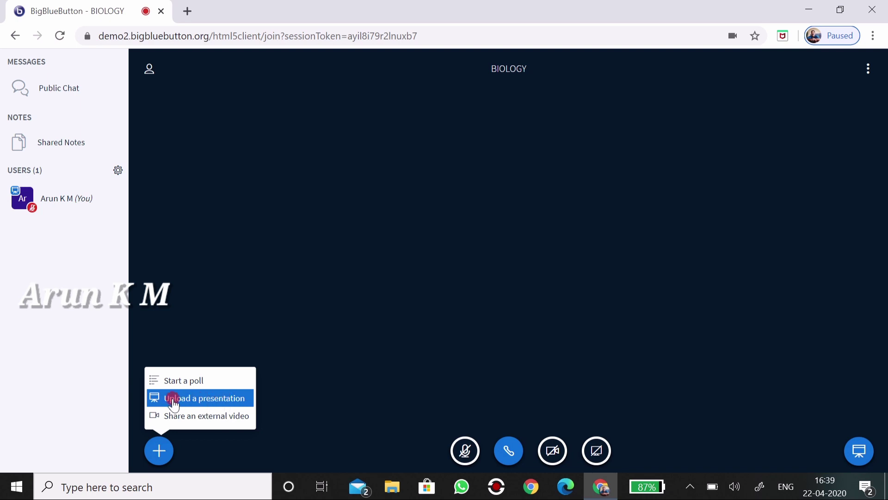
- Start uploading a presentation and browse the computer's Desktop for a file
left_click(216, 401)
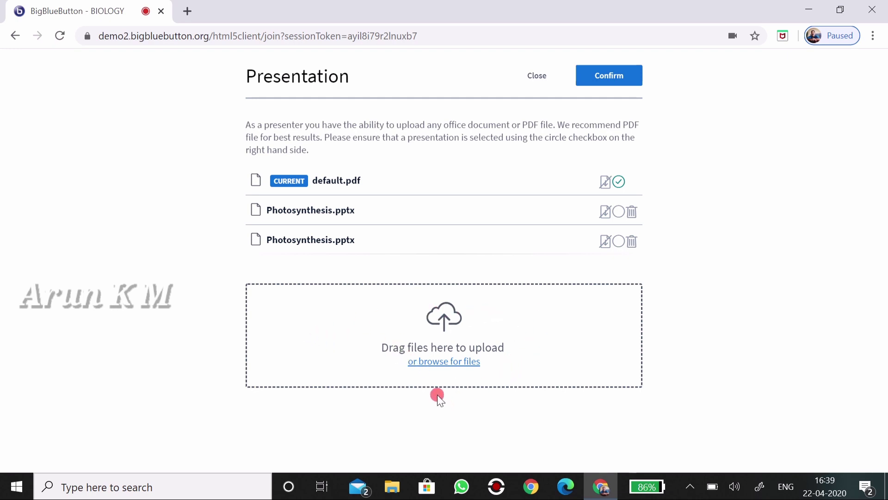
left_click(456, 362)
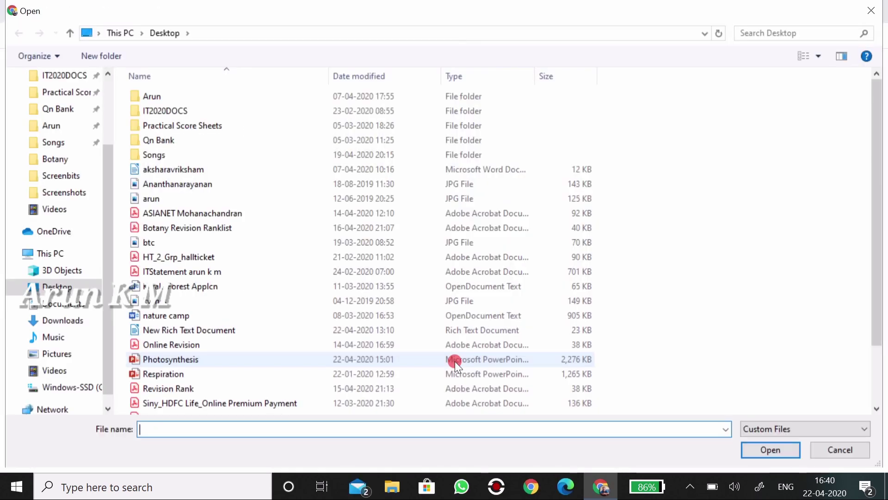
- Select Photosynthesis.pptx from the Desktop and queue it for upload
scroll(454, 362, "down", 1)
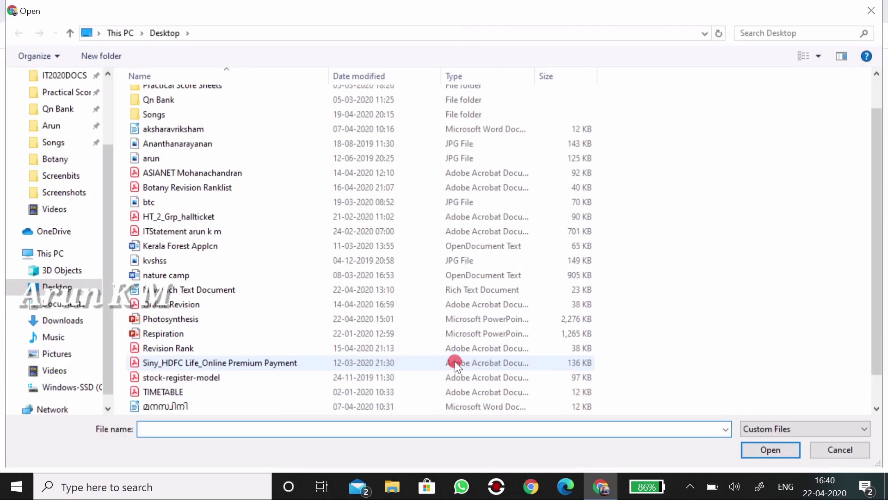
left_click(163, 320)
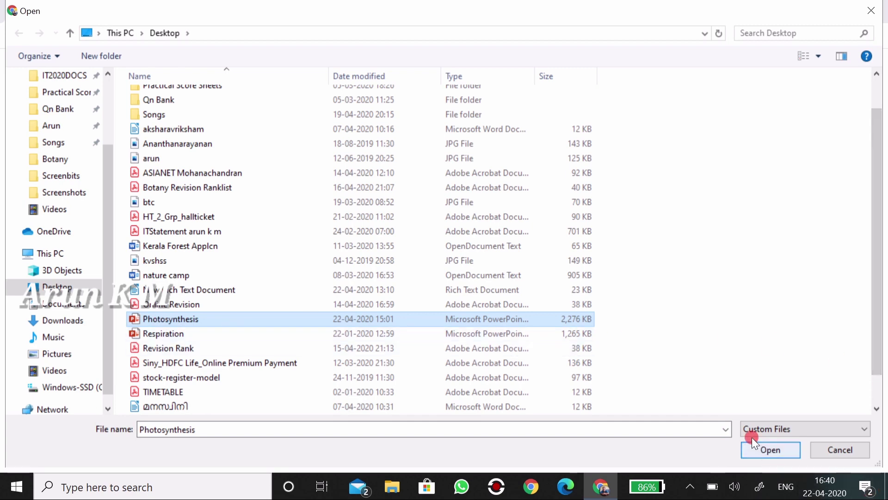
left_click(766, 451)
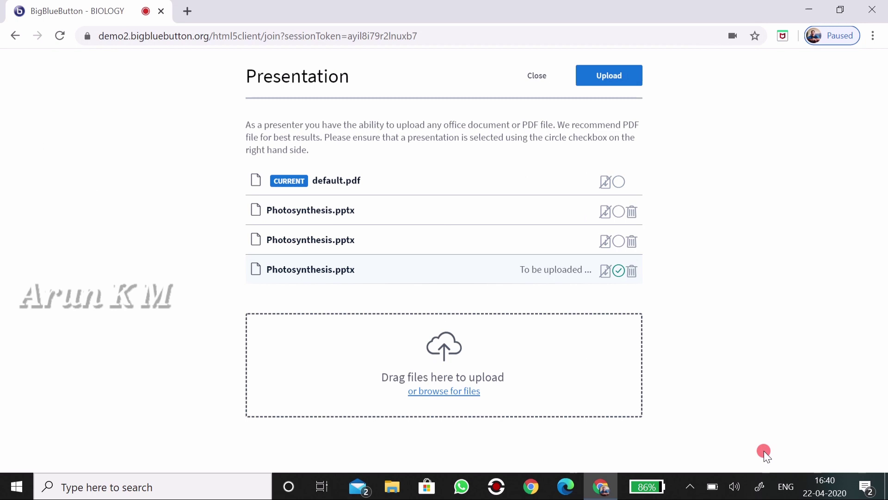
- Upload Photosynthesis.pptx and restore the presentation in the BIOLOGY room
left_click(612, 79)
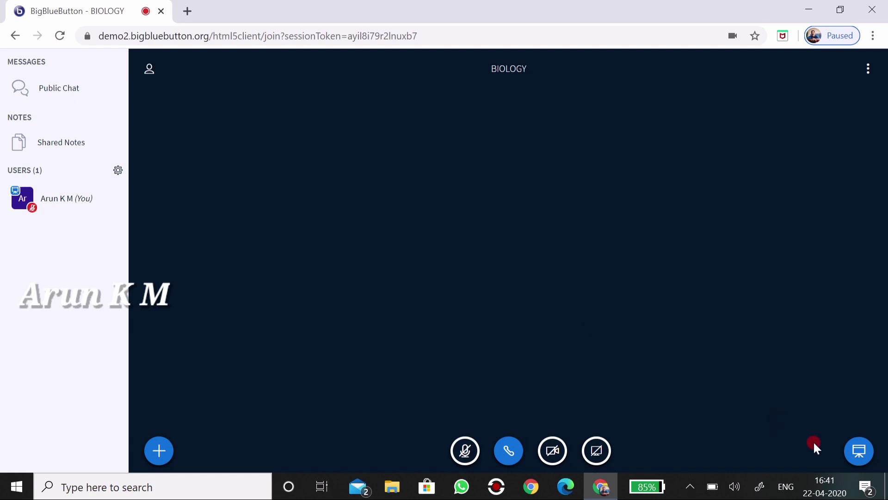
left_click(860, 456)
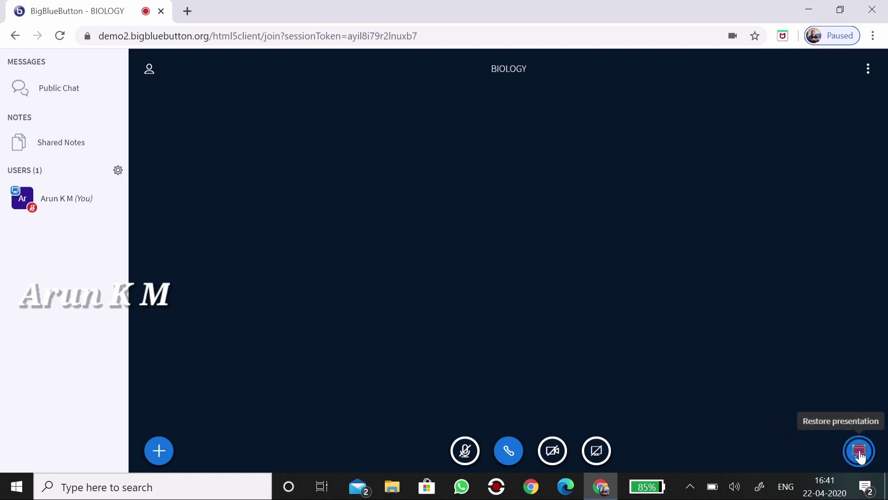
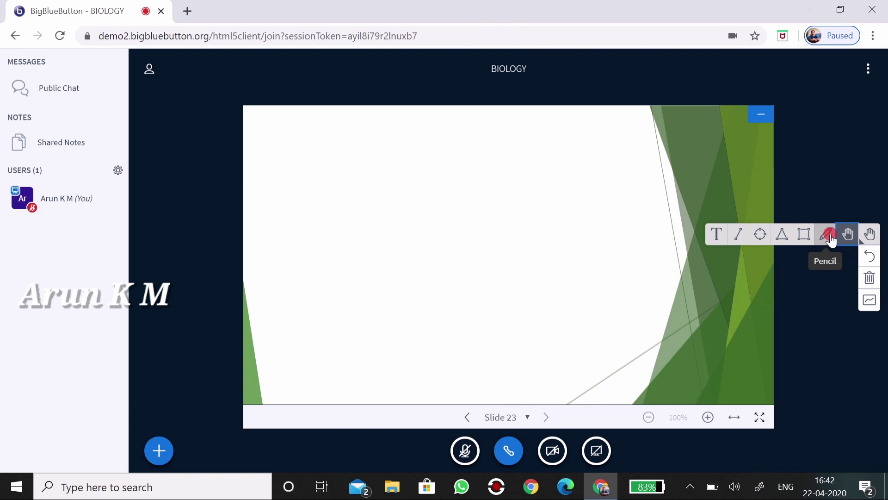
- Handwrite 'Photosynthesis' in red with the Pencil tool across the top of Slide 23
left_click(829, 235)
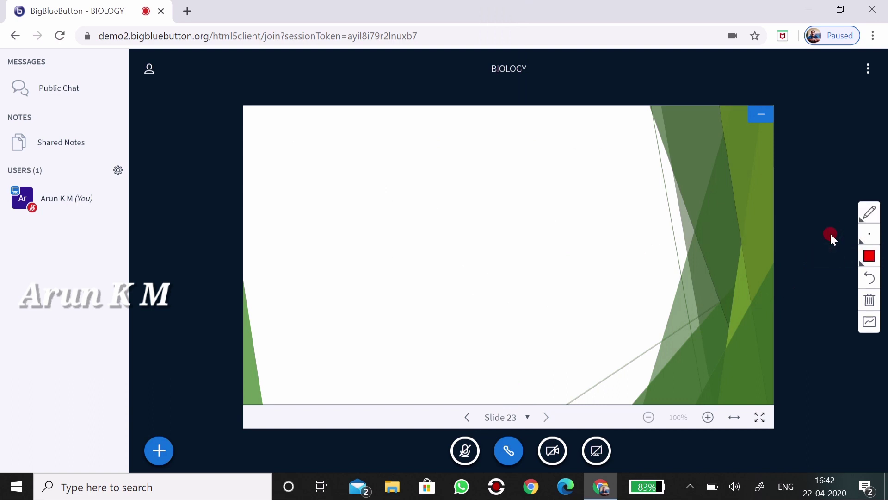
mouse_move(338, 159)
left_mouse_down()
mouse_move(314, 194)
mouse_move(341, 151)
mouse_move(324, 177)
left_mouse_up()
mouse_move(364, 144)
left_mouse_down()
mouse_move(346, 194)
mouse_move(376, 183)
left_mouse_up()
mouse_move(419, 144)
left_mouse_down()
mouse_move(417, 179)
mouse_move(429, 169)
left_mouse_up()
mouse_move(445, 172)
left_mouse_down()
mouse_move(443, 184)
mouse_move(455, 176)
mouse_move(467, 186)
mouse_move(494, 185)
left_mouse_up()
left_click_drag(517, 170, 482, 221)
mouse_move(517, 176)
left_mouse_down()
mouse_move(501, 200)
mouse_move(550, 173)
mouse_move(611, 167)
mouse_move(662, 180)
left_mouse_up()
left_click(641, 142)
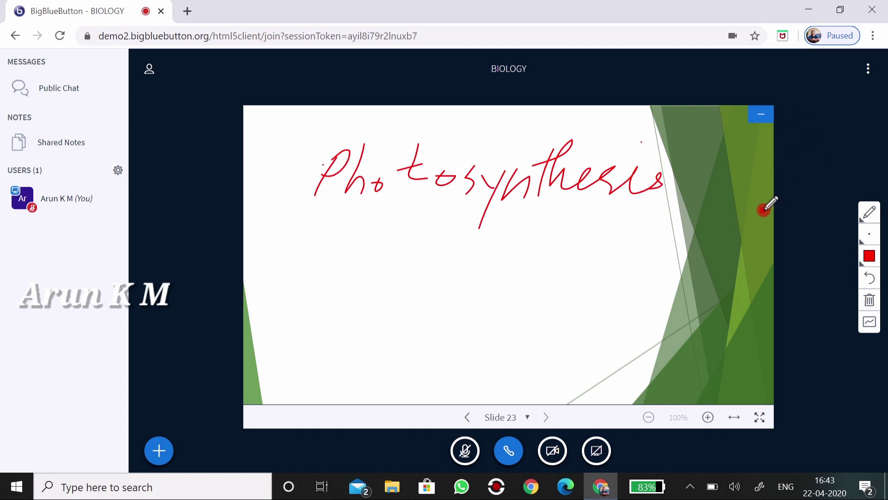
left_click(771, 189)
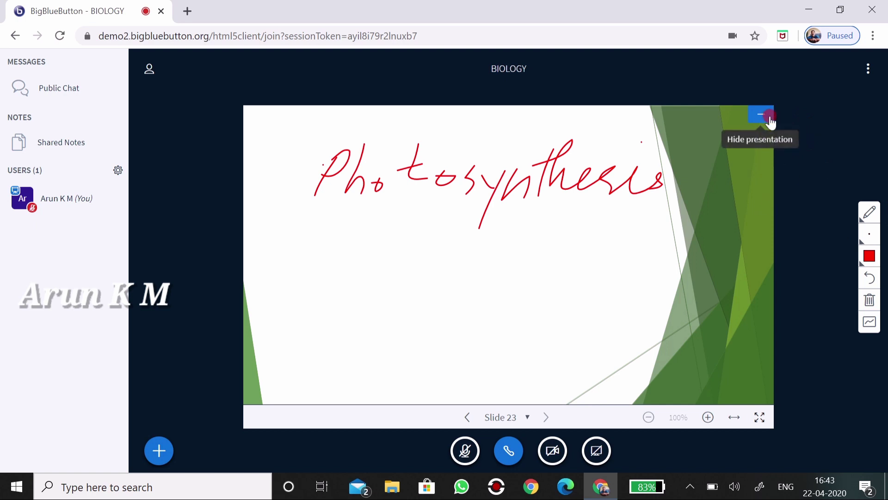
left_click(162, 456)
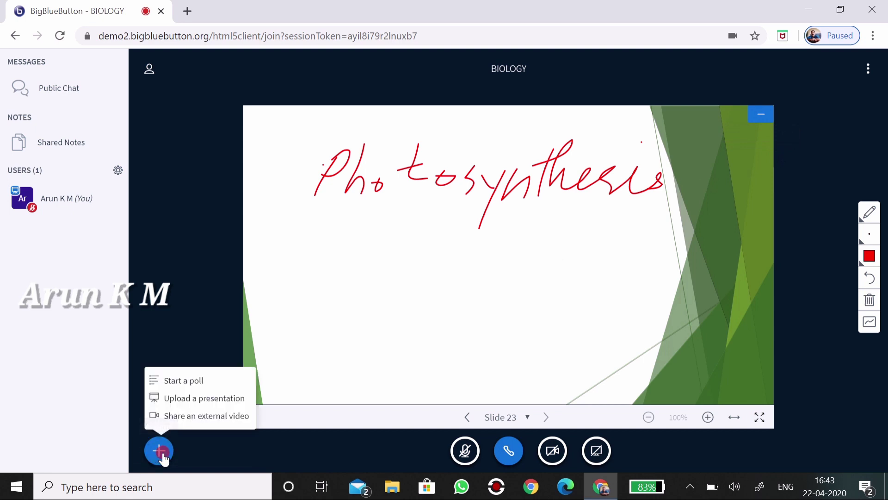
left_click(163, 381)
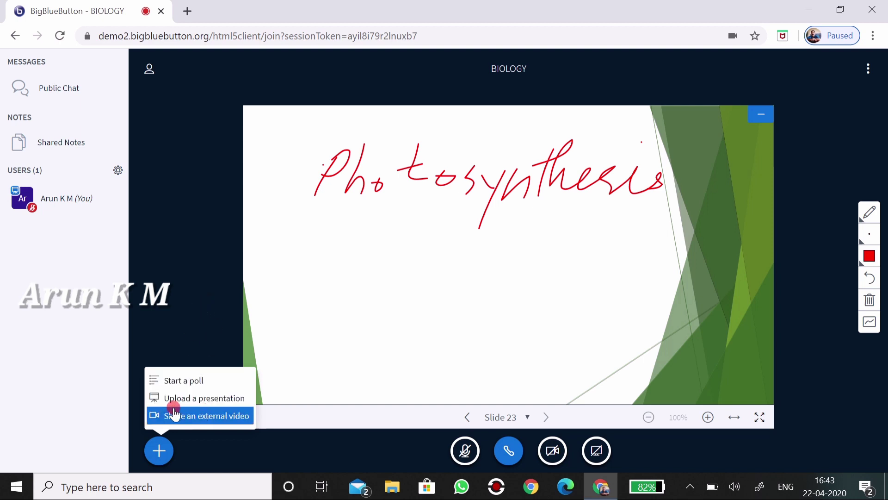
left_click(810, 292)
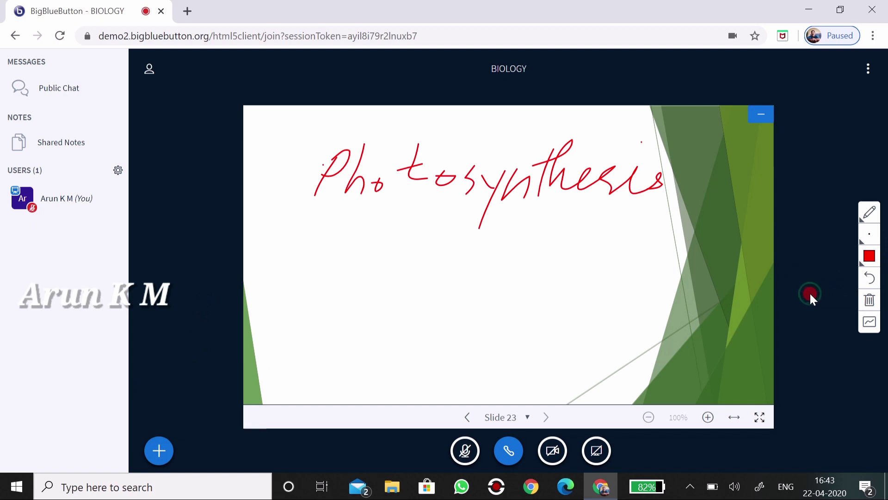
- Switch to Slide 22 and draw a text box across its top with the Text tool
left_click(528, 418)
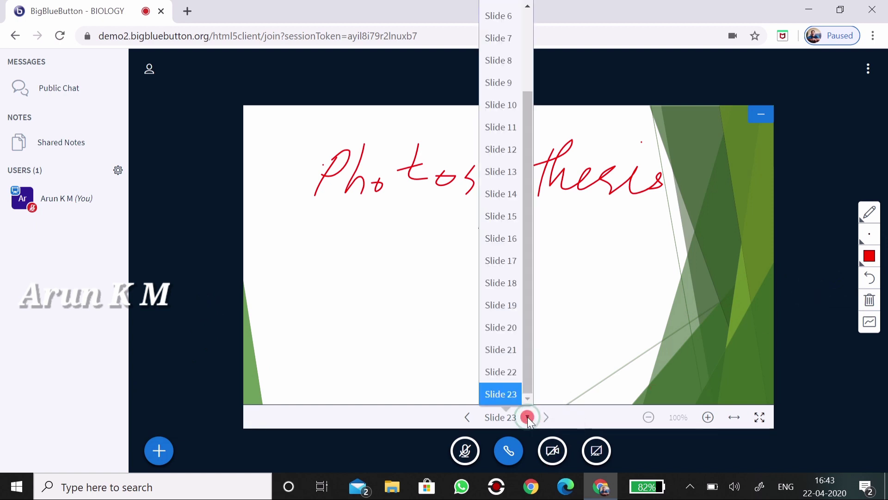
left_click(502, 370)
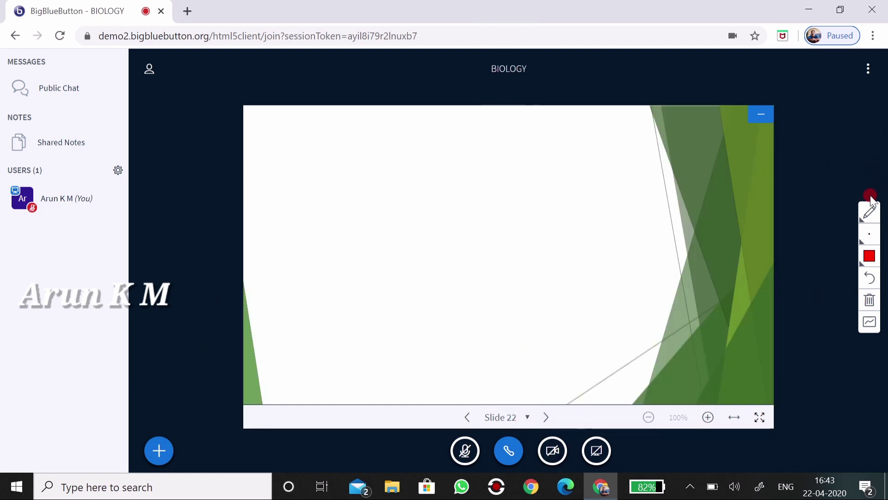
left_click(869, 213)
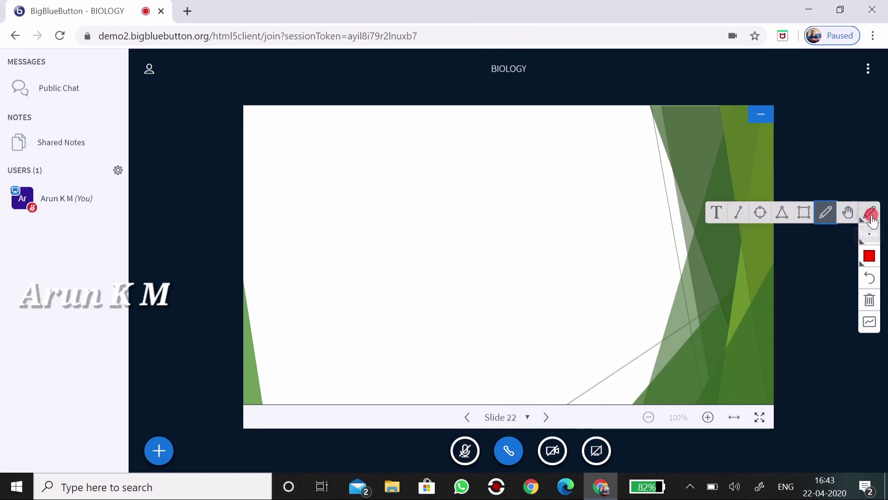
left_click(717, 213)
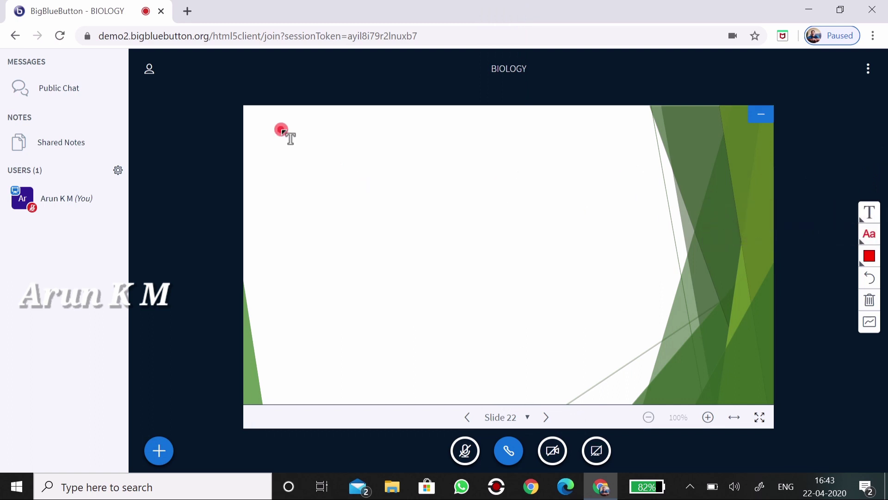
left_click_drag(270, 124, 627, 162)
- Type 'the green pigment in plants' with options 'a. chlorophyll' and 'b. carotene' on separate lines
type("t")
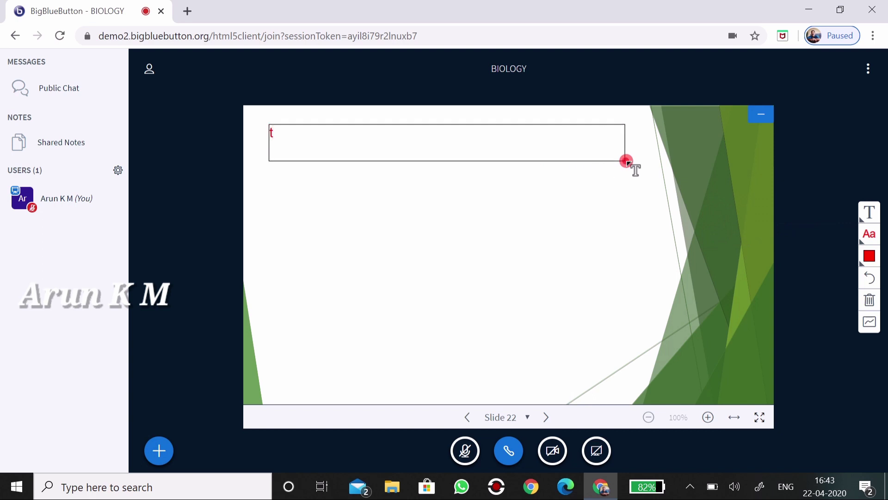
type("he green p")
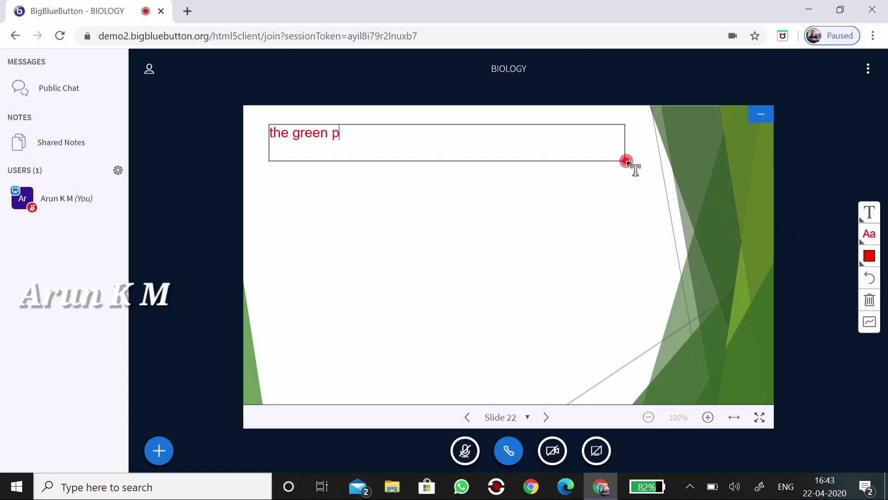
type("igment in pla")
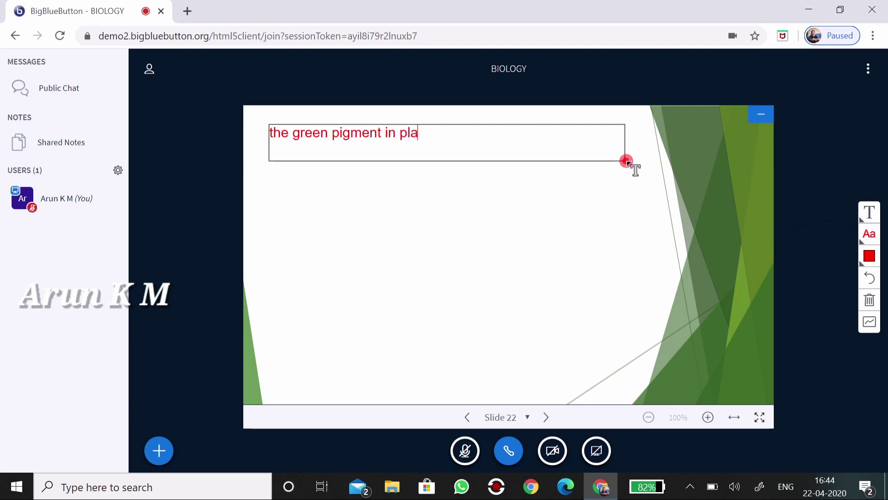
type("nts")
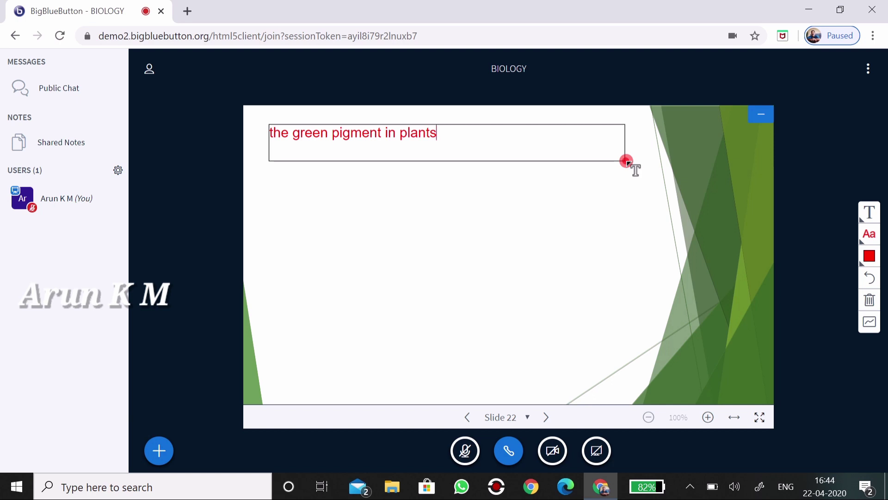
key("Return")
key("Return")
type("a")
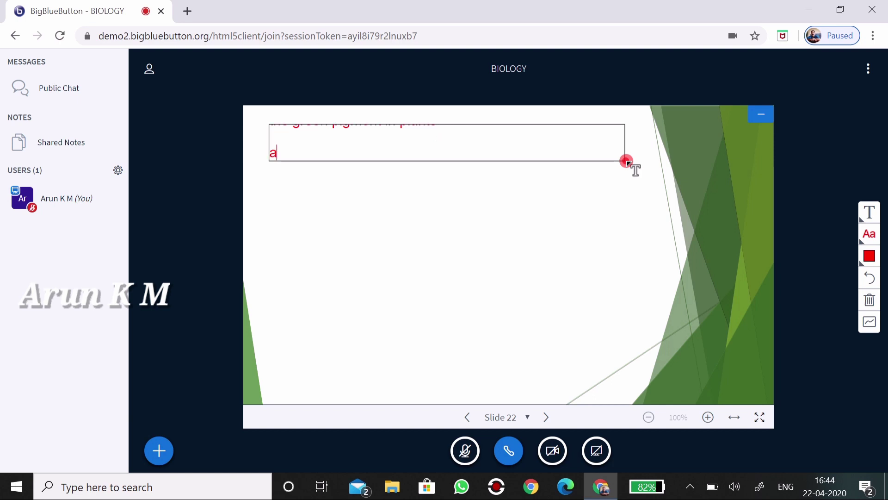
type(". chlorophyll")
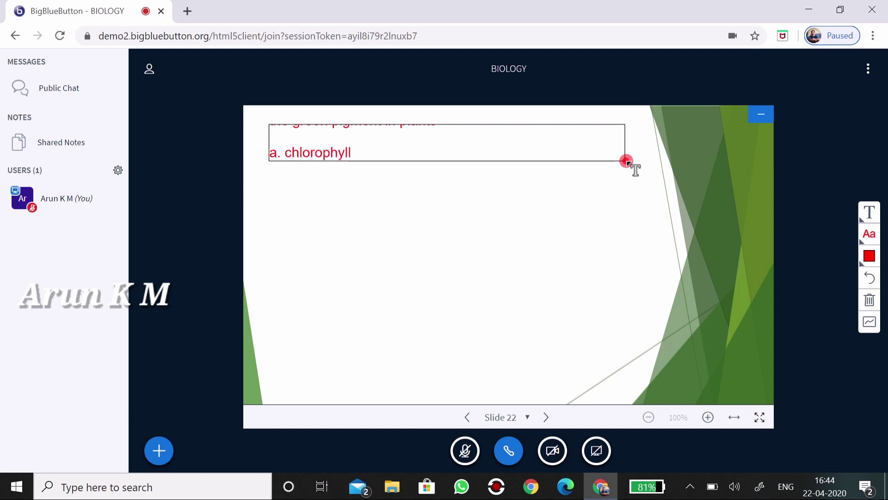
key("Return")
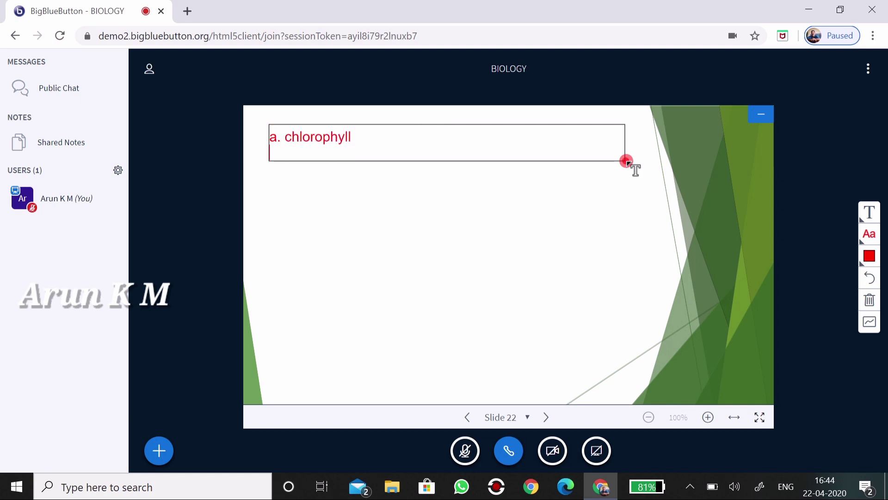
type("b. carotene")
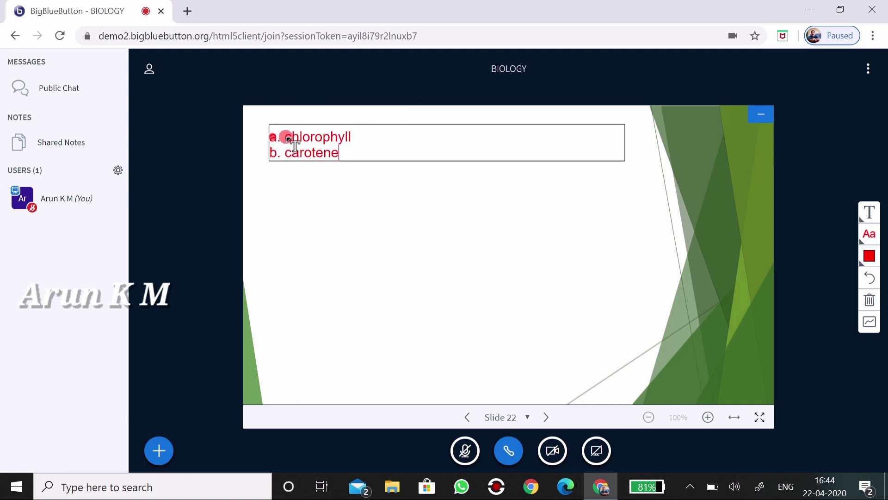
- Start an A/B poll on the chlorophyll versus carotene question, then close the Polling panel
left_click(159, 452)
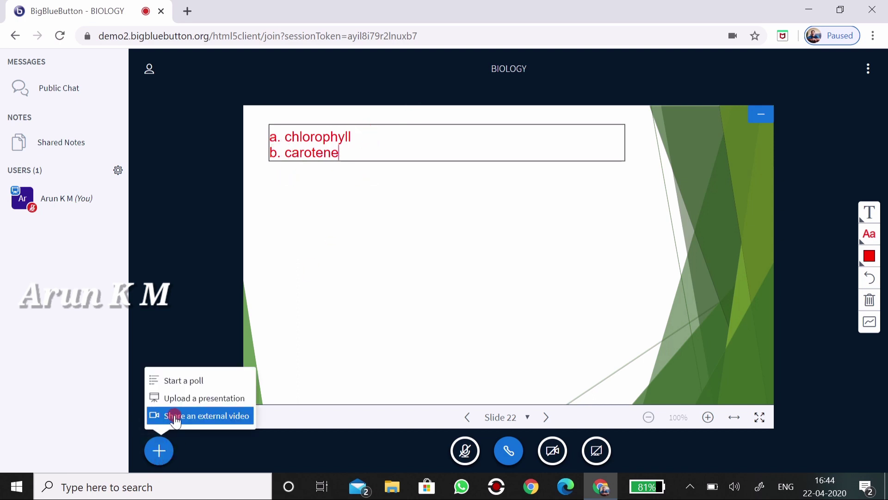
left_click(198, 381)
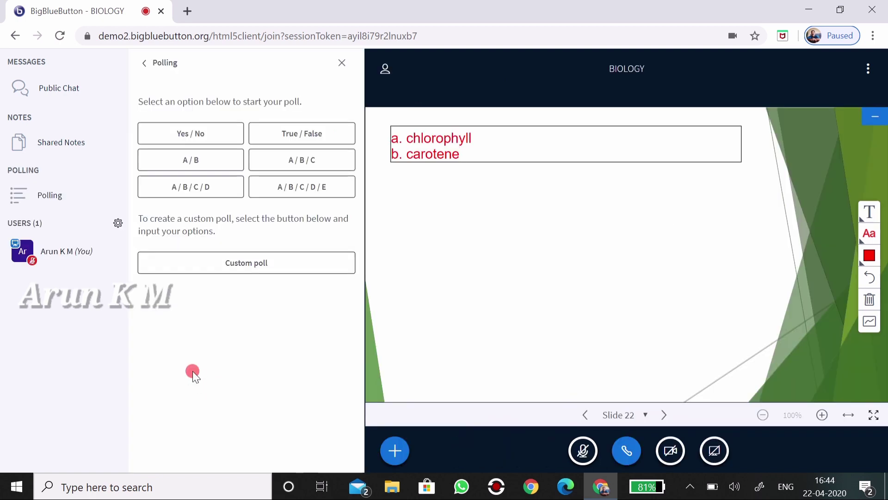
left_click(205, 166)
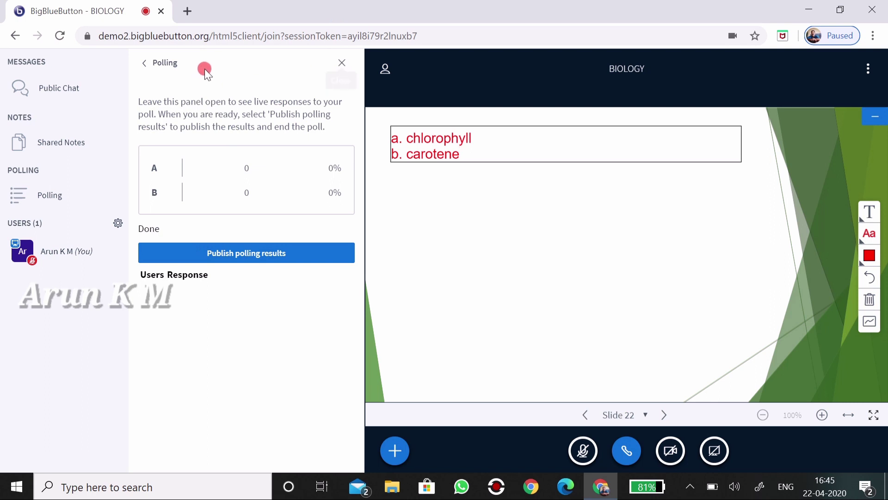
left_click(144, 64)
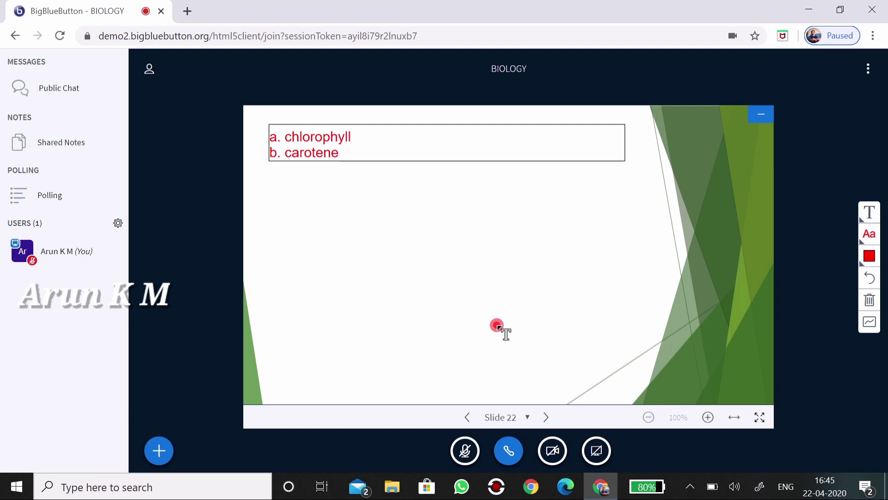
left_click(169, 455)
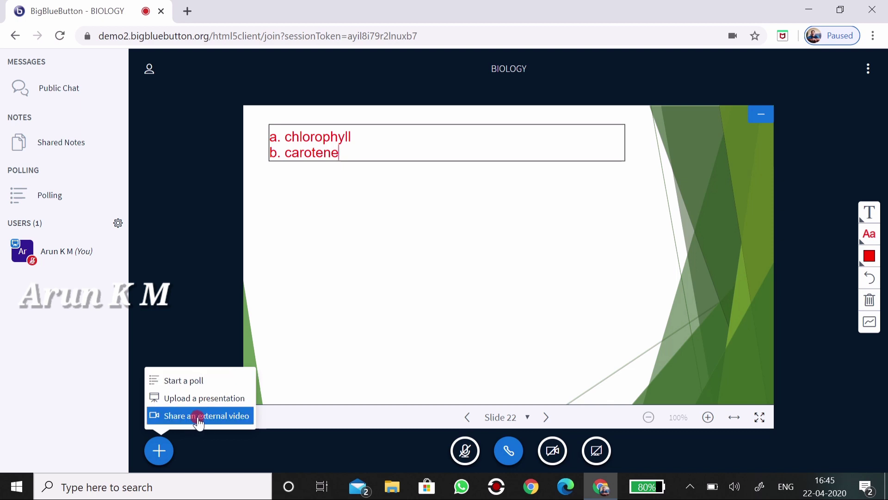
- In a new browser tab, search YouTube for 'cell' and scroll the results
left_click(187, 18)
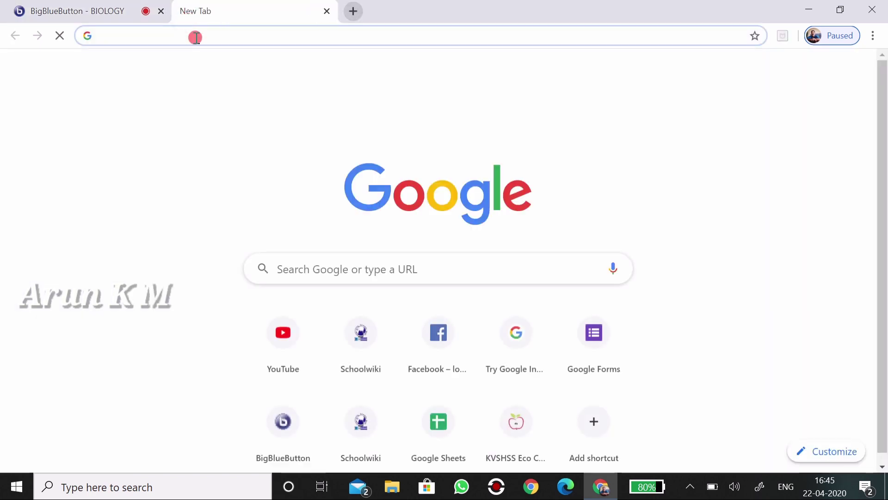
left_click(286, 340)
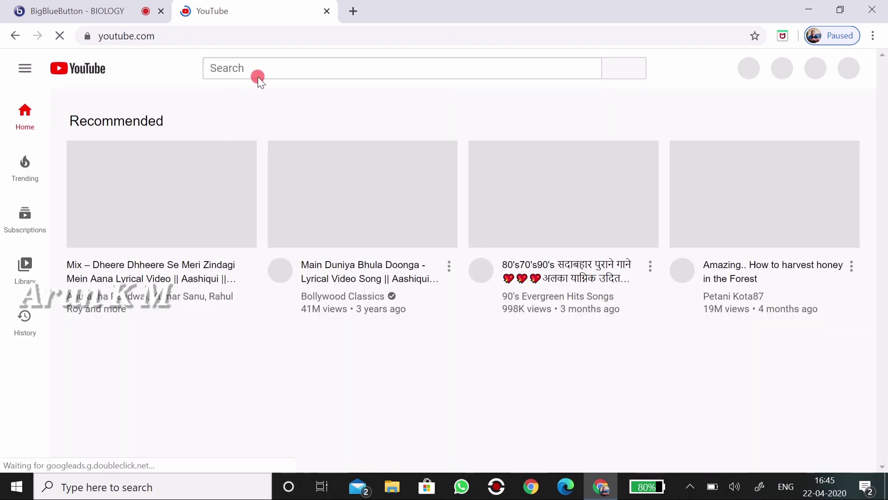
left_click(262, 67)
type("cell")
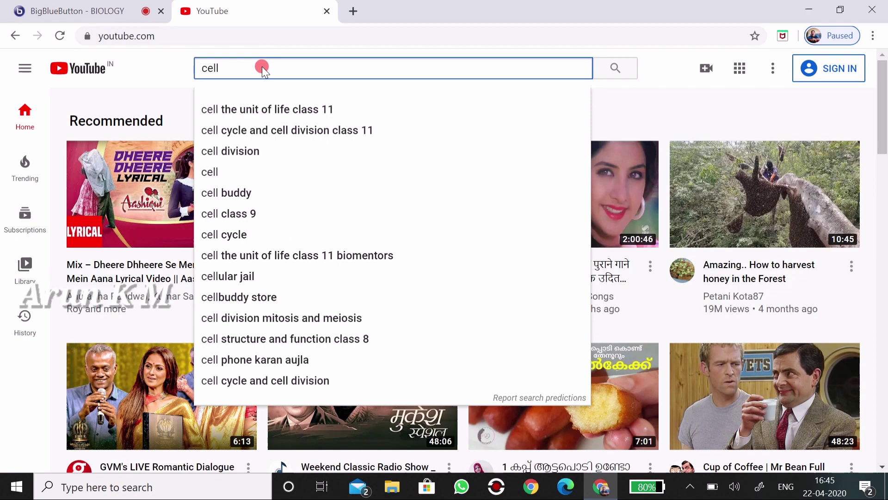
key("Return")
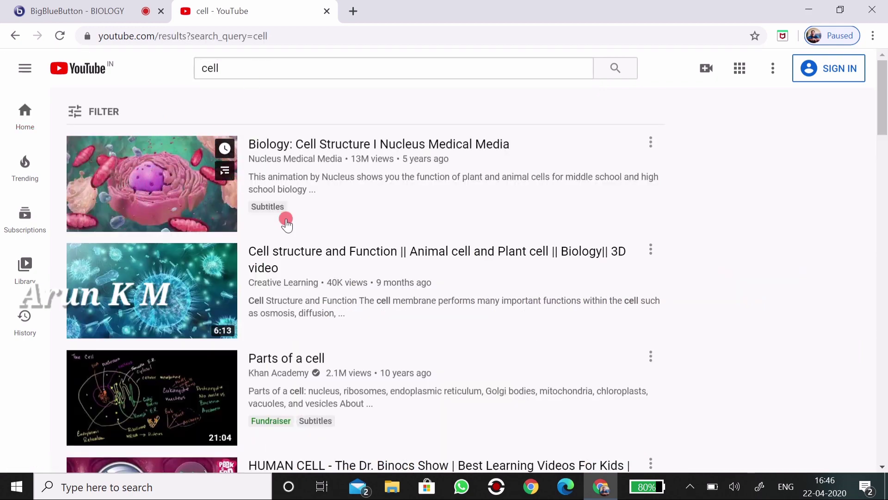
scroll(397, 287, "down", 5)
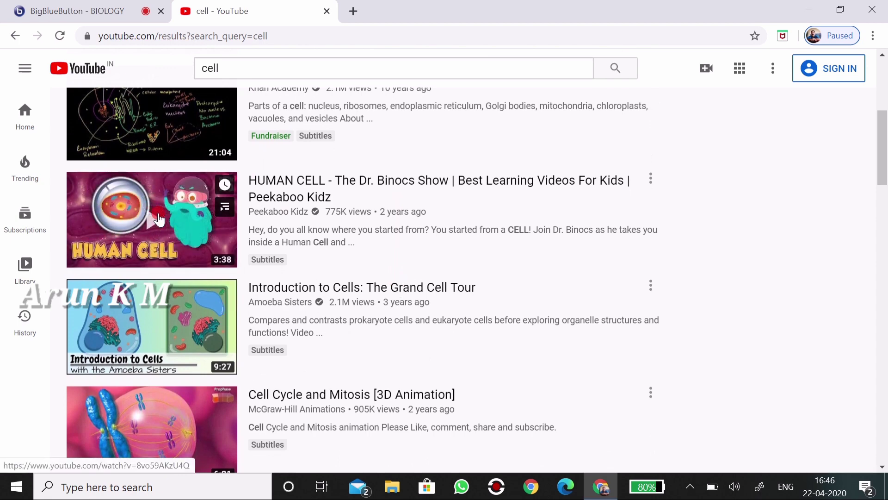
- Copy the HUMAN CELL video's link from its page, then close the YouTube tab
right_click(159, 219)
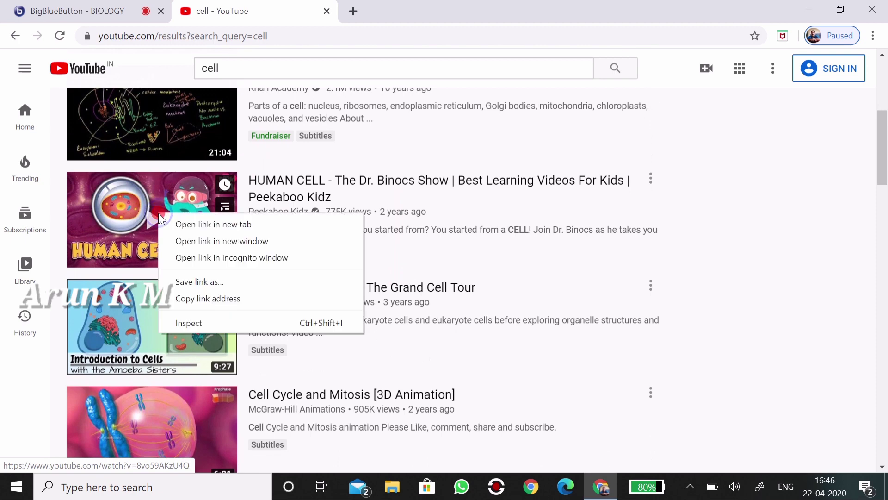
left_click(187, 301)
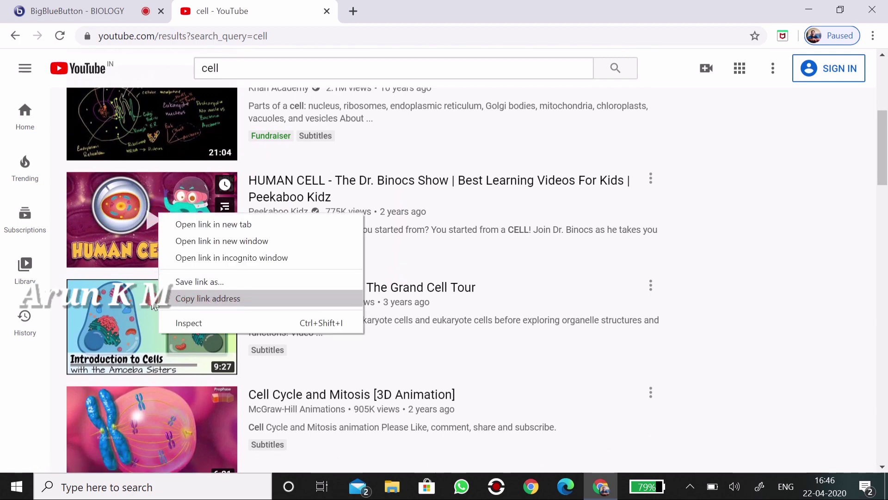
left_click(115, 196)
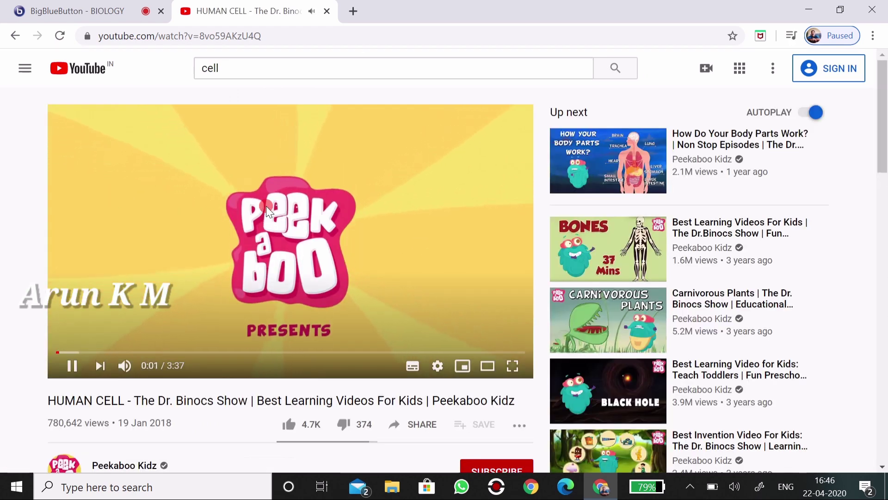
right_click(267, 208)
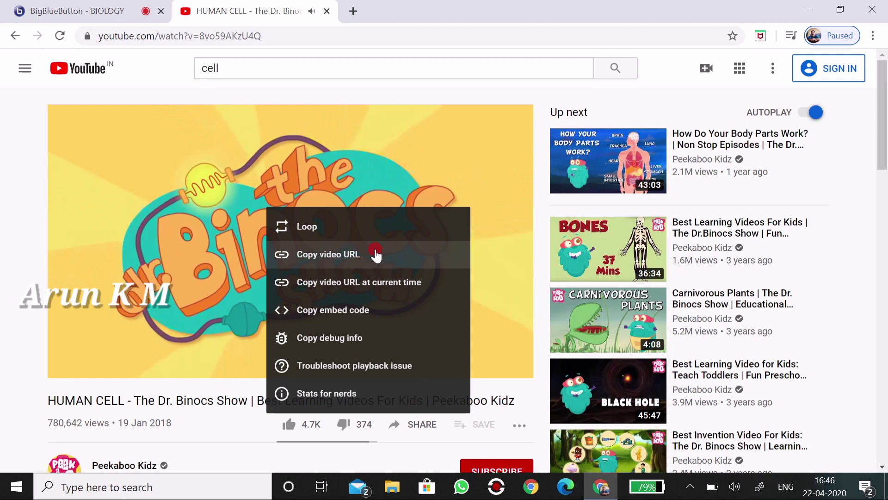
left_click(334, 256)
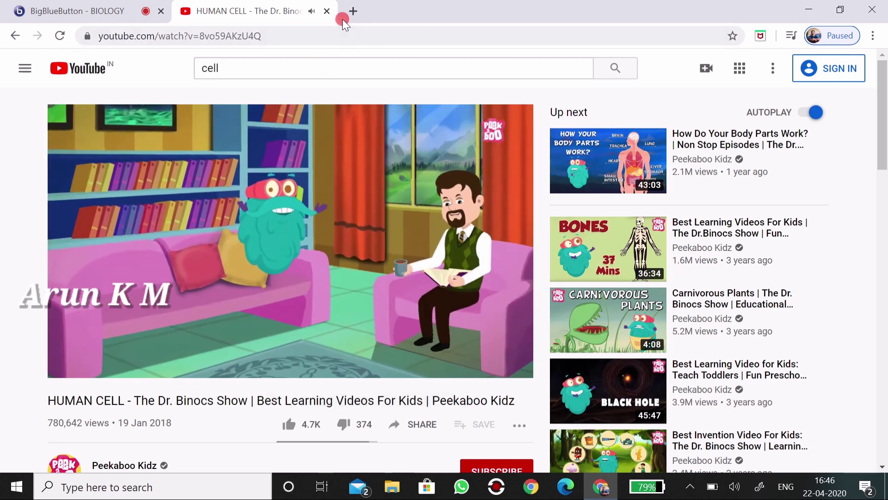
left_click(327, 11)
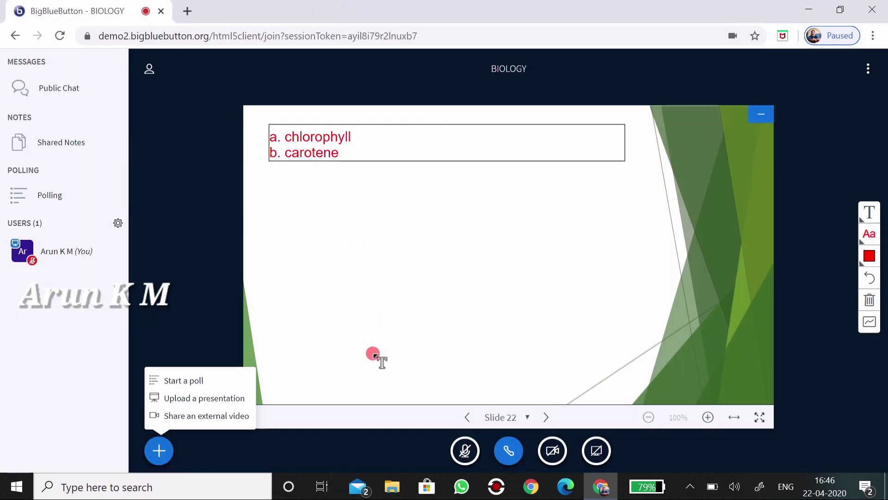
- Paste the HUMAN CELL YouTube link into the Share an external video form and share it
left_click(203, 417)
left_click(287, 247)
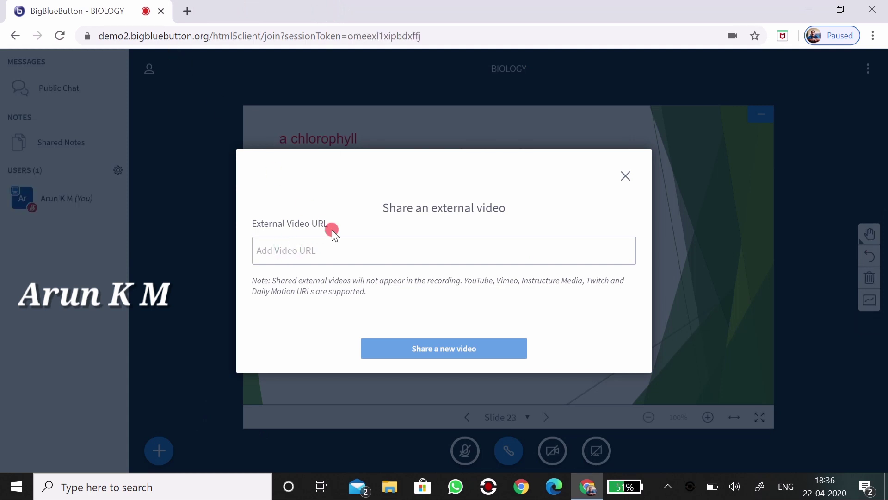
left_click(276, 248)
left_click(273, 254)
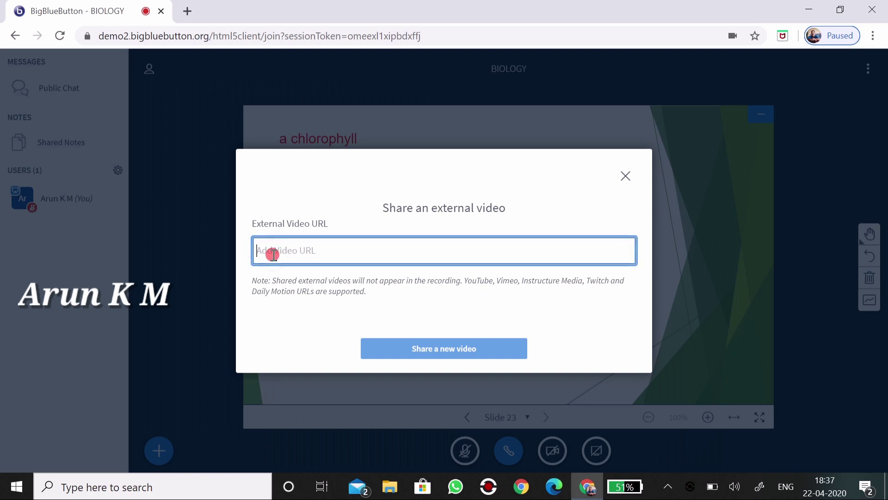
right_click(273, 254)
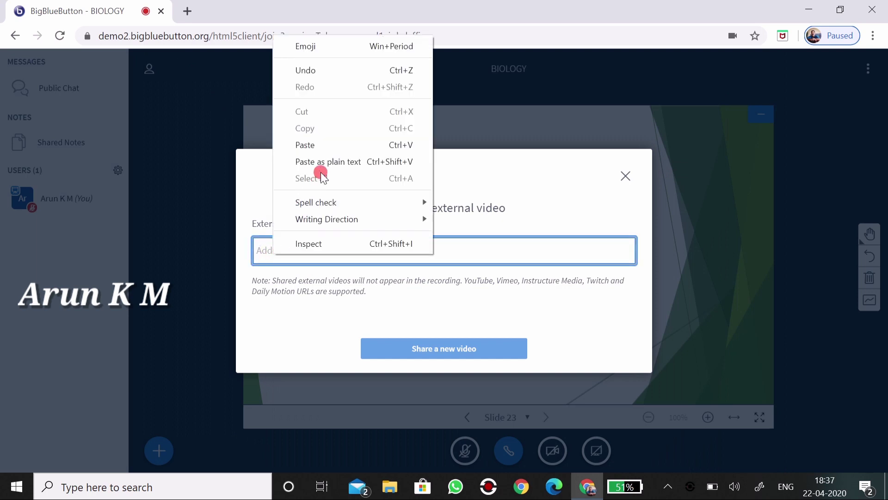
left_click(326, 145)
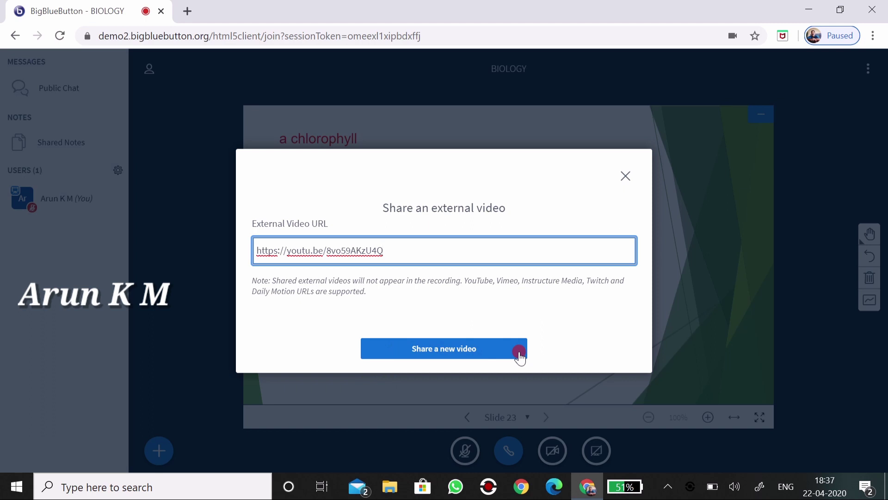
left_click(444, 354)
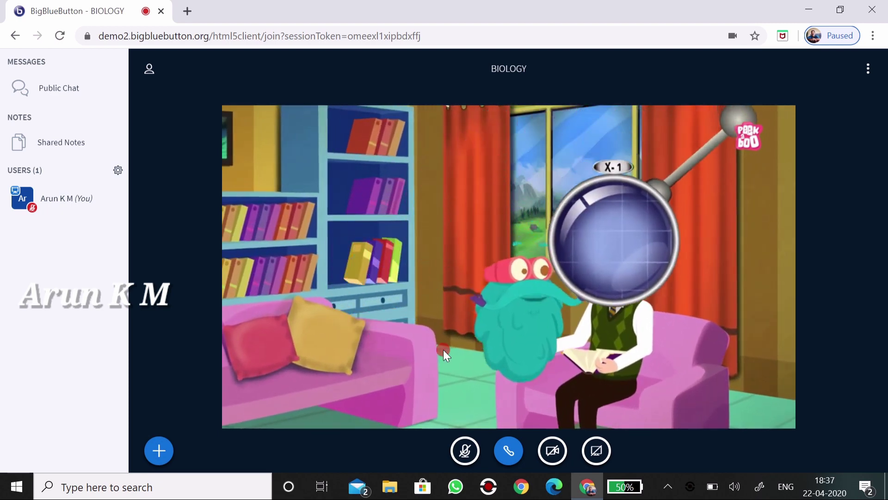
- Mute the shared HUMAN CELL video, then stop sharing the external video
mouse_move(626, 345)
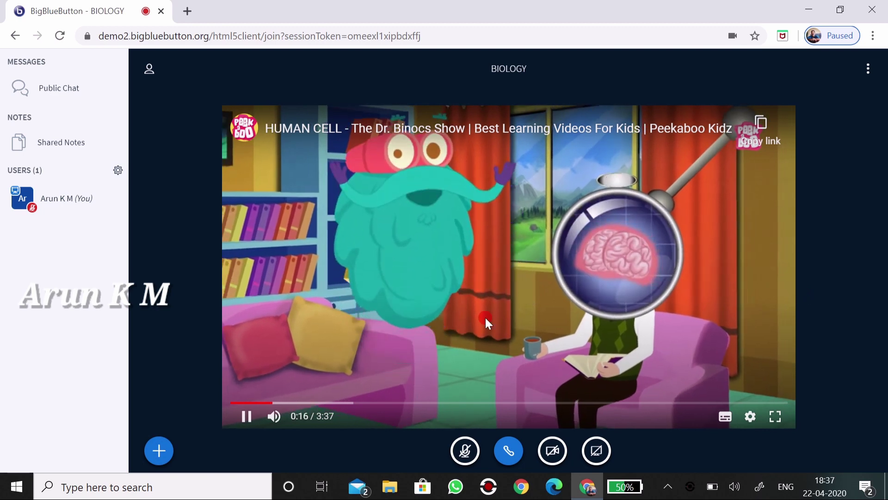
left_click(274, 416)
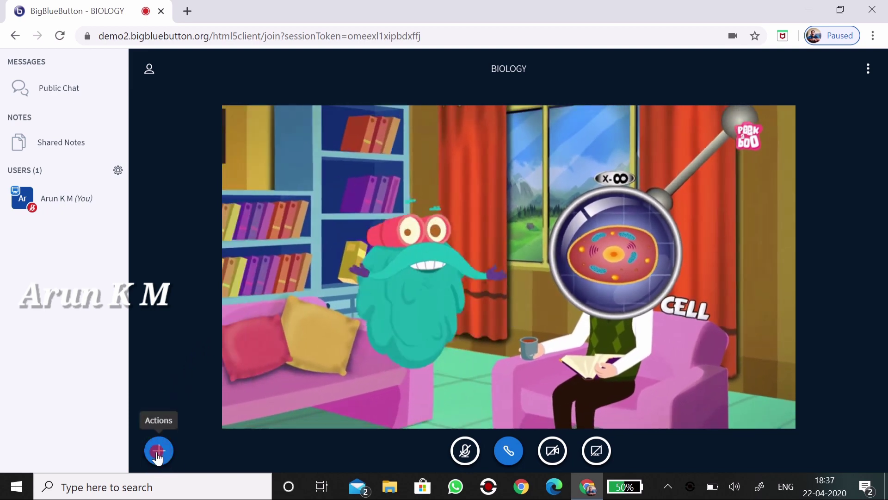
left_click(162, 453)
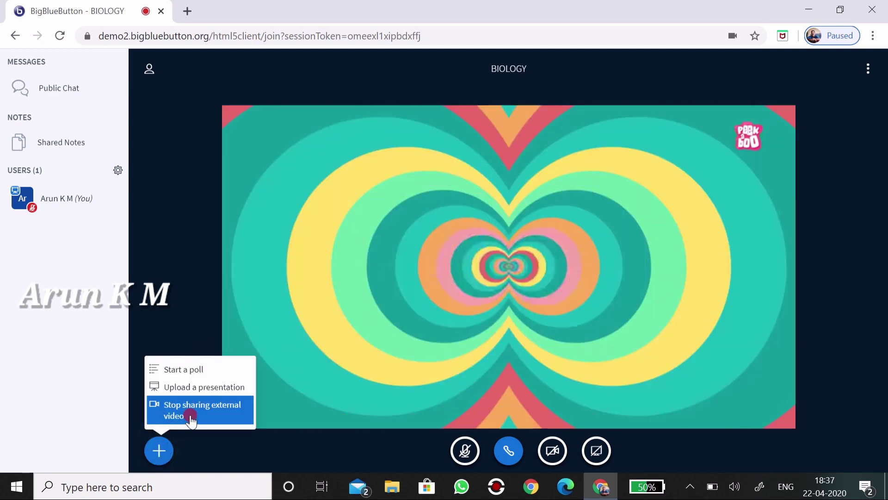
left_click(225, 409)
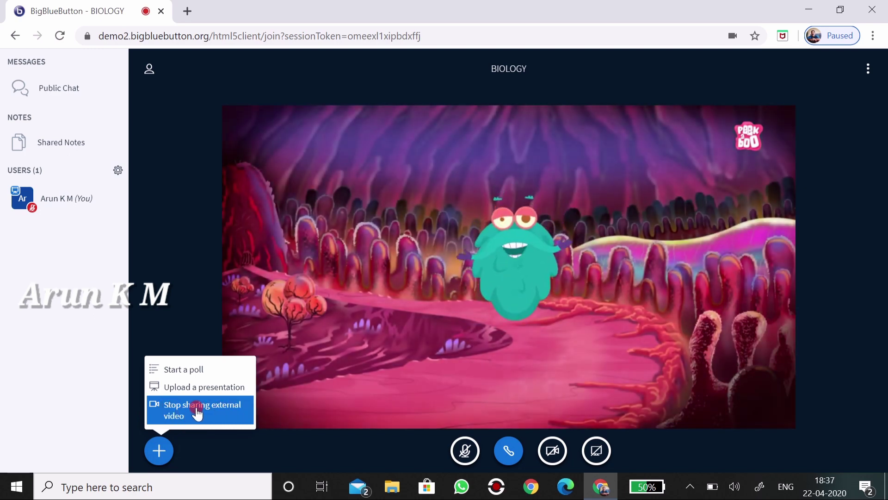
left_click(196, 410)
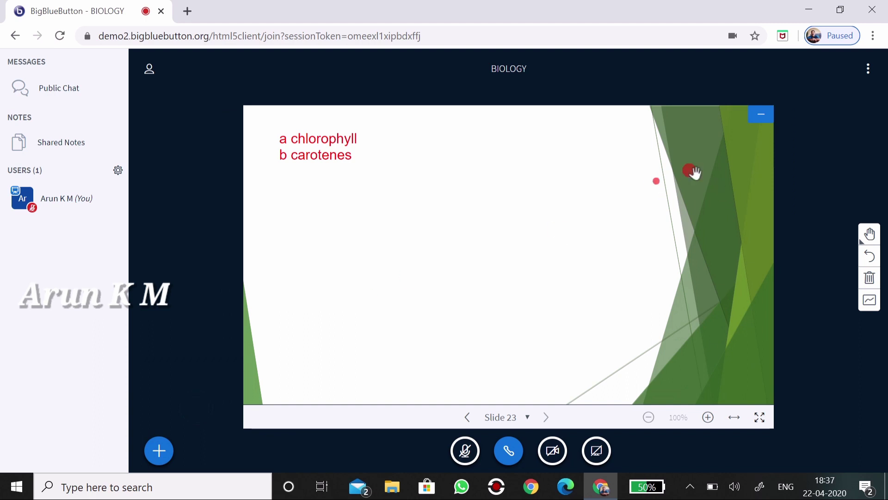
- Hide the presentation using the minus button at the slide's top-right corner
left_click(763, 116)
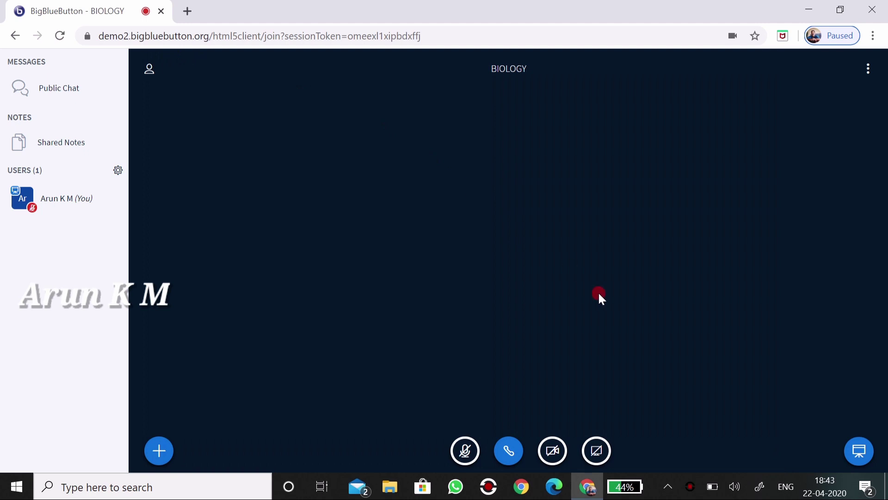
- Start sharing the Integrated Camera webcam at Medium quality
left_click(553, 451)
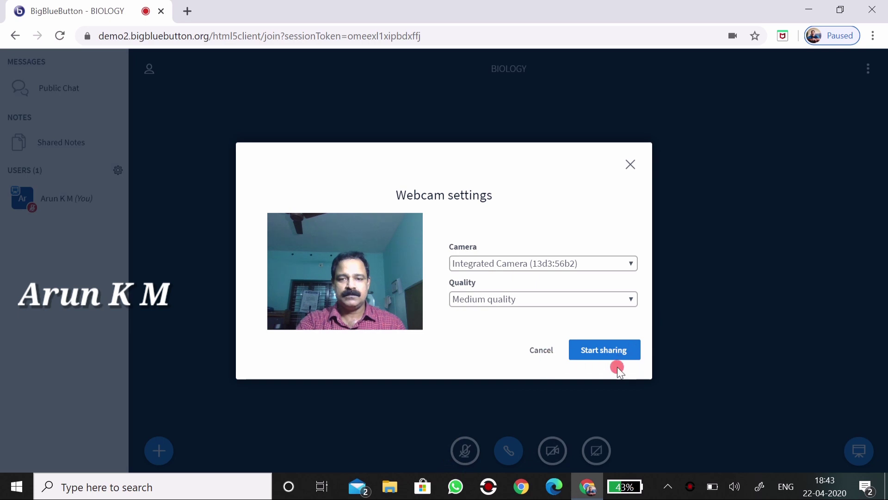
left_click(602, 356)
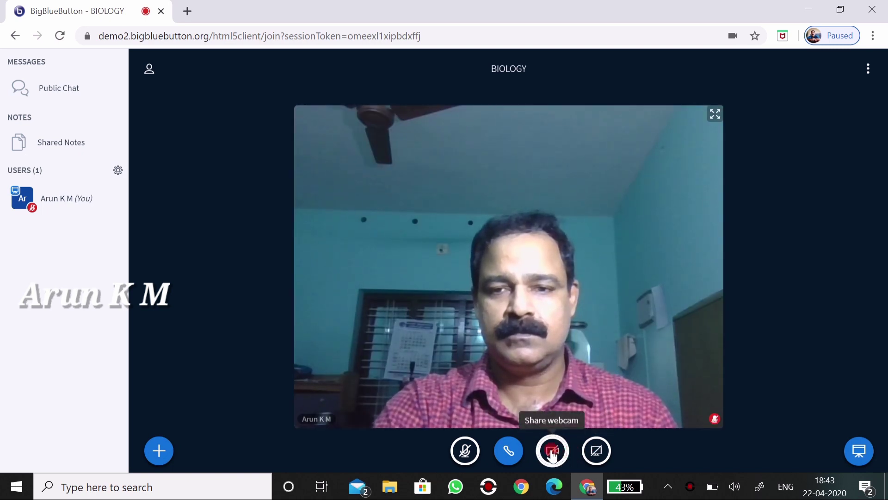
left_click(554, 454)
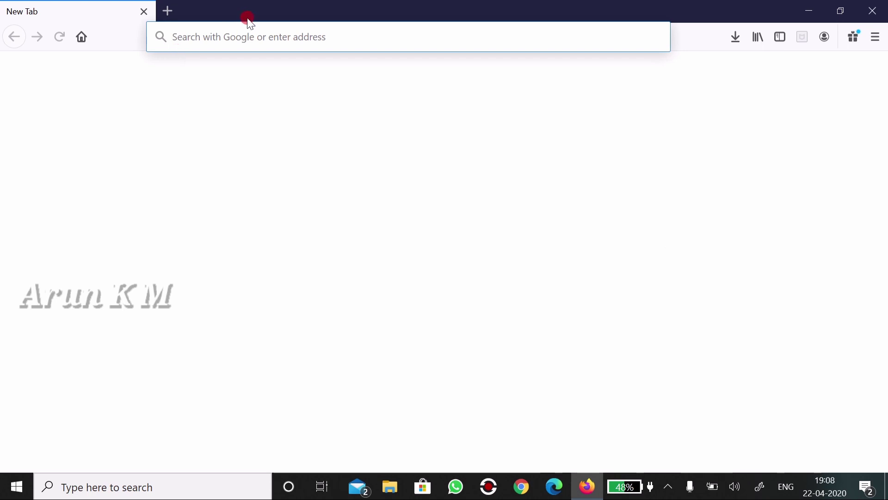
- Load the pasted BIOLOGY invite link in the new tab and request to join under a guest name
left_click(181, 39)
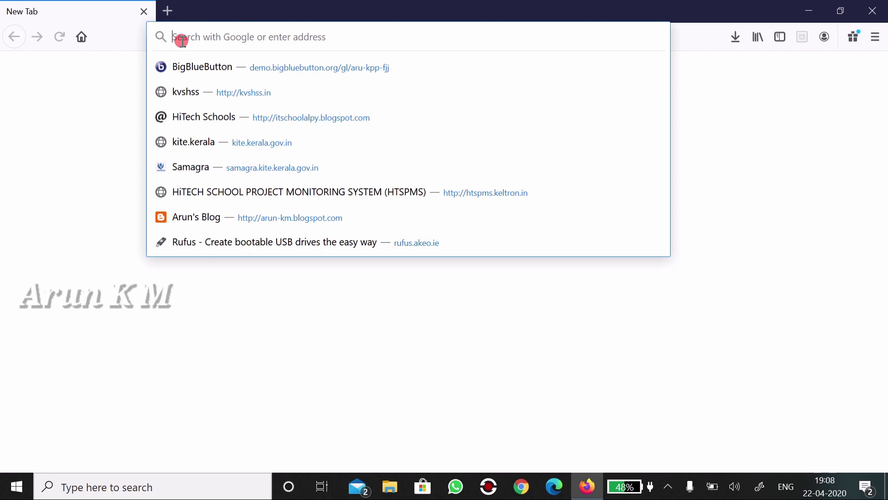
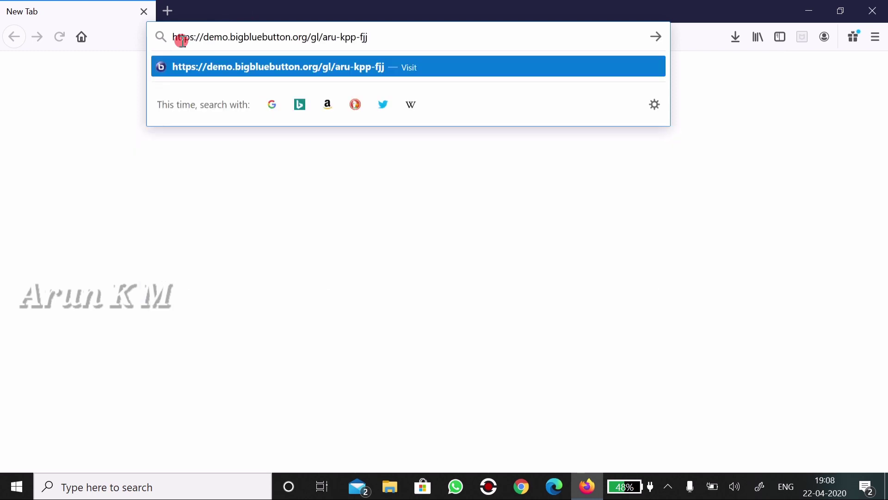
key("Return")
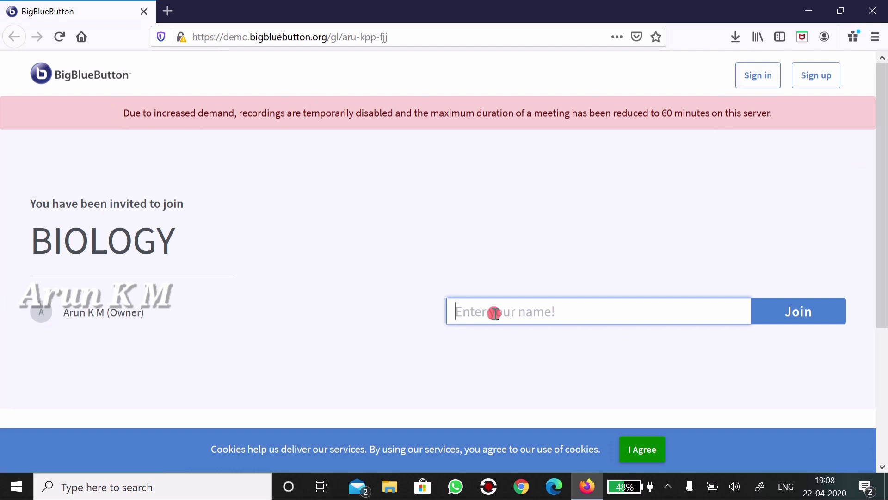
left_click(480, 306)
type("A")
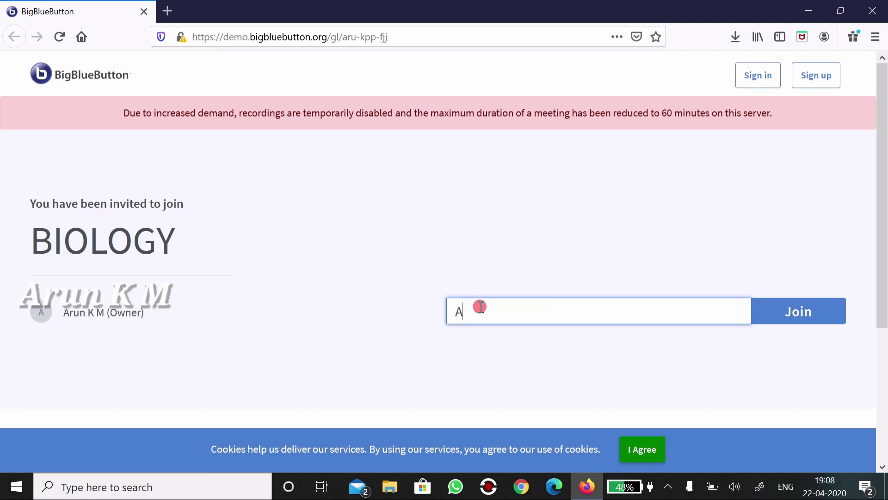
type("nanthu")
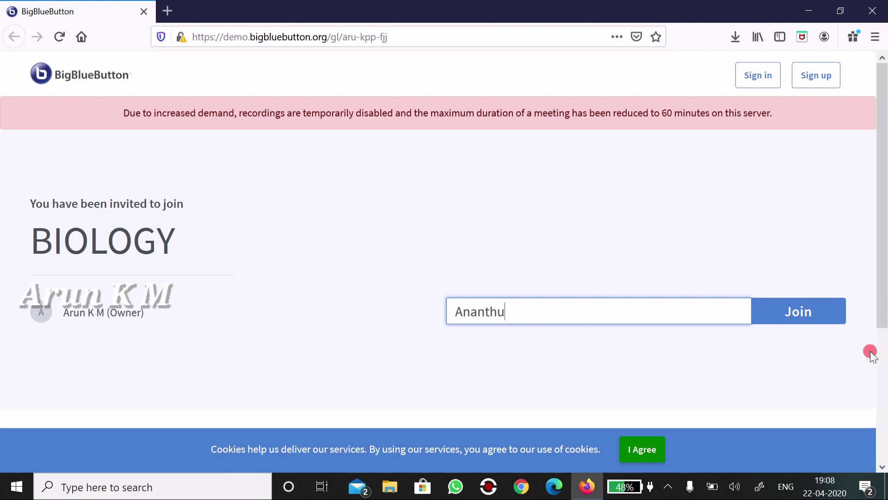
left_click(797, 313)
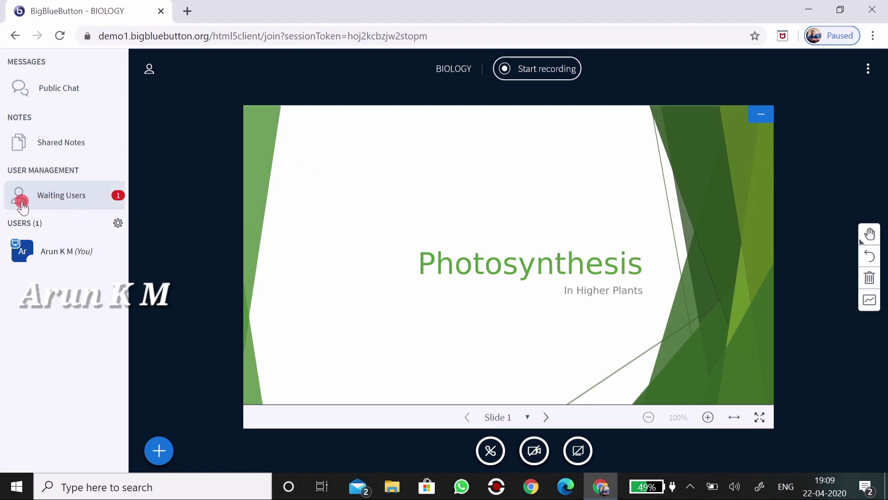
- Open Waiting Users and accept the pending guest into the session
left_click(63, 200)
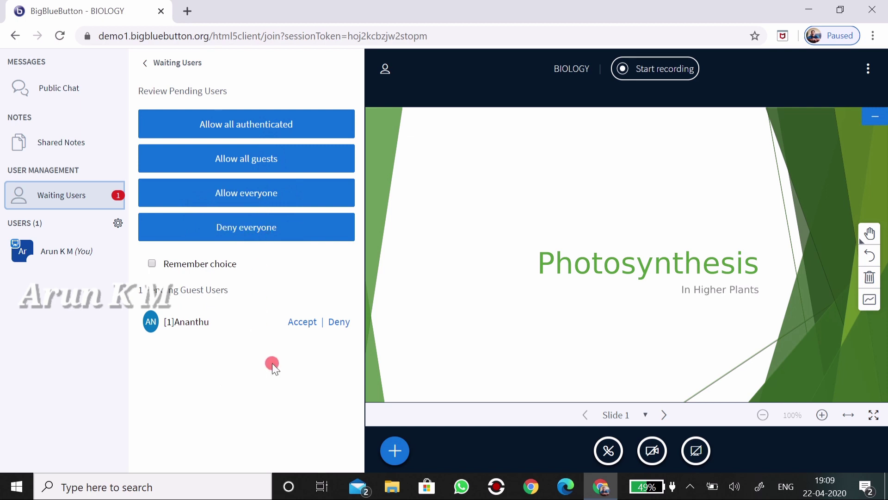
left_click(298, 324)
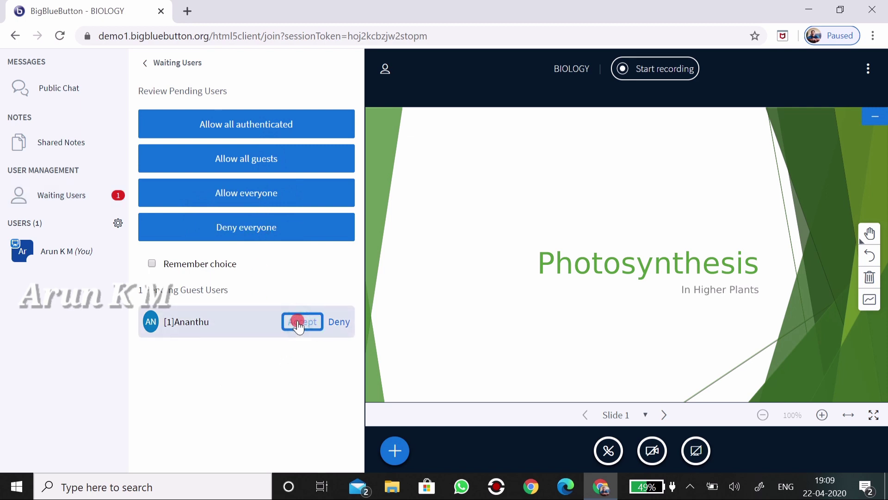
left_click(299, 324)
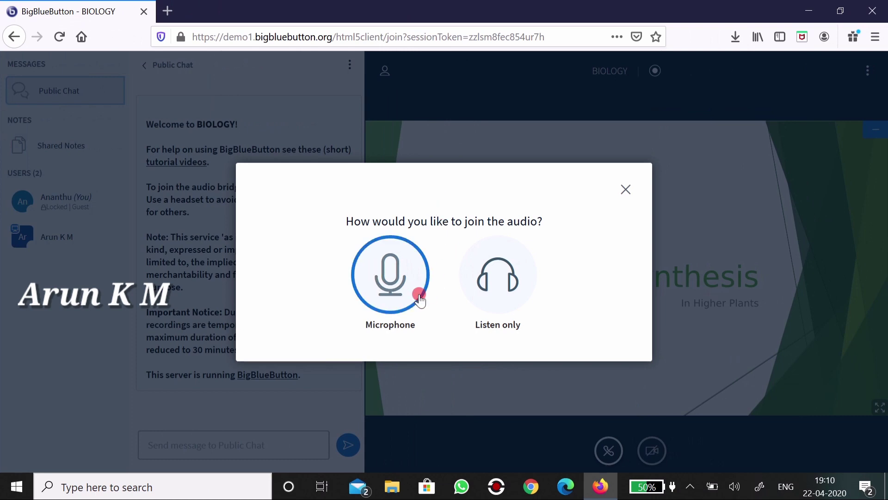
- Join the guest with Microphone, allow Firefox mic access, and confirm the echo test was heard
left_click(389, 284)
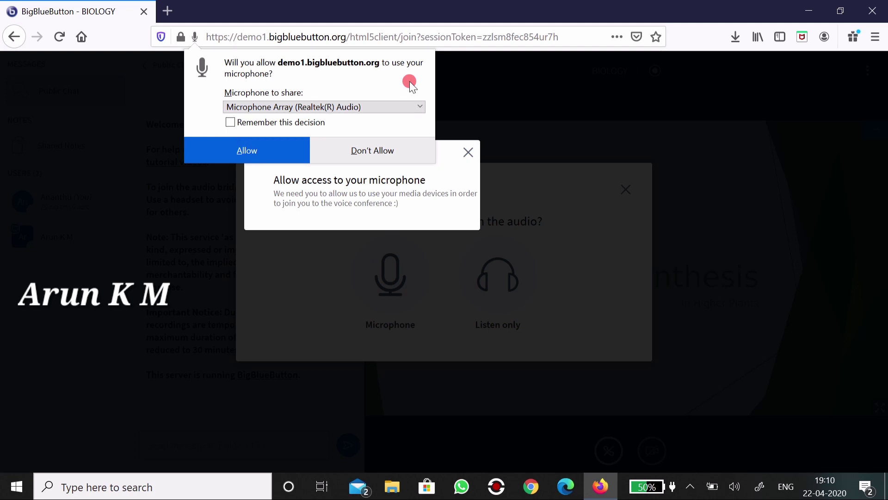
left_click(256, 150)
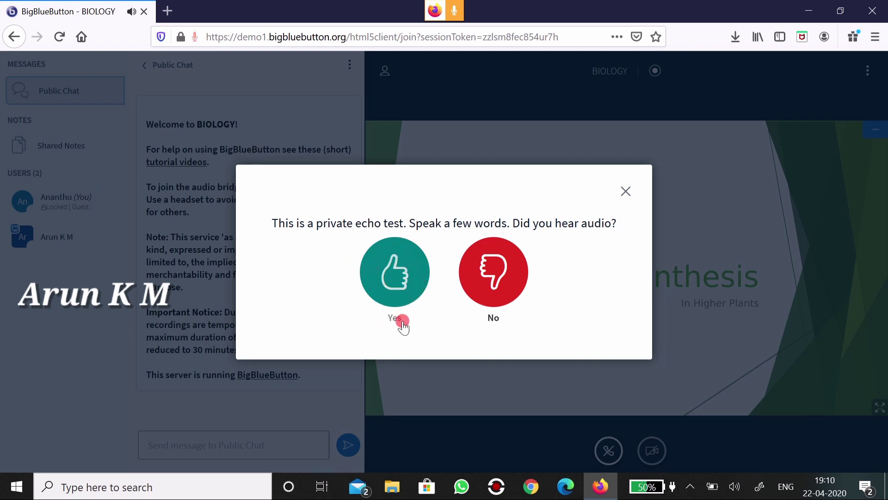
left_click(394, 277)
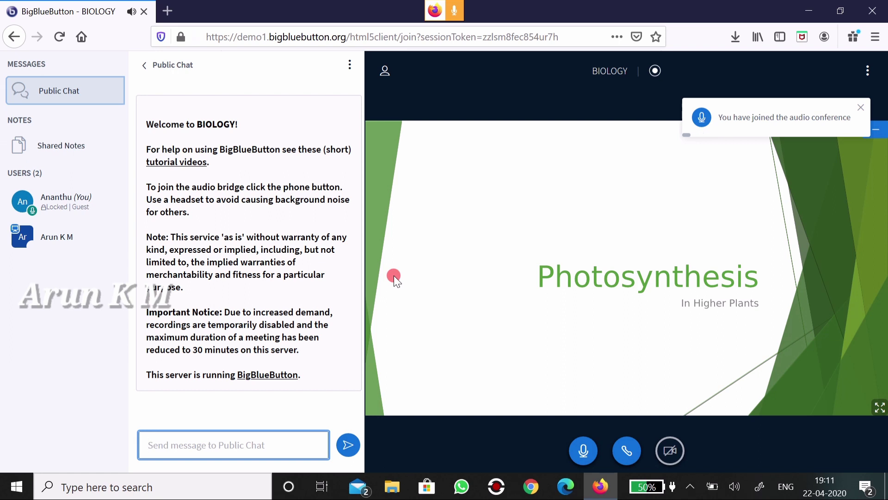
- Close the public chat, briefly view the presentation fullscreen, then move past the Photosynthesis title slide
left_click(146, 71)
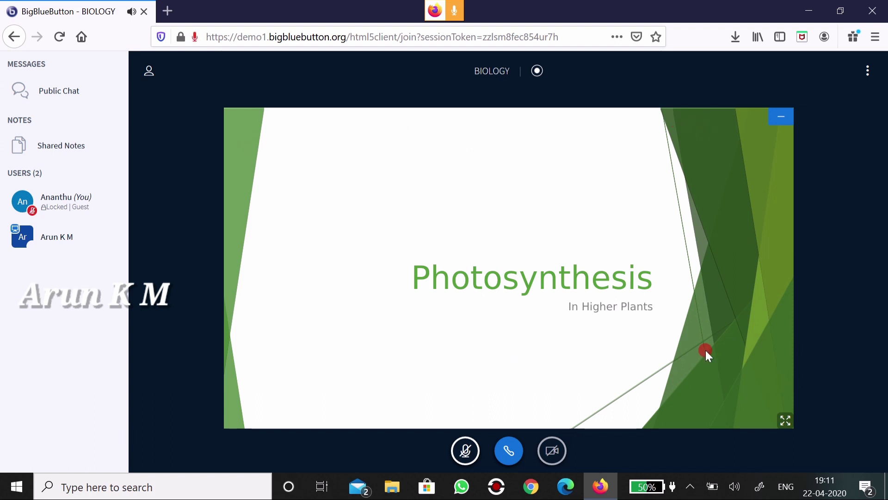
left_click(786, 420)
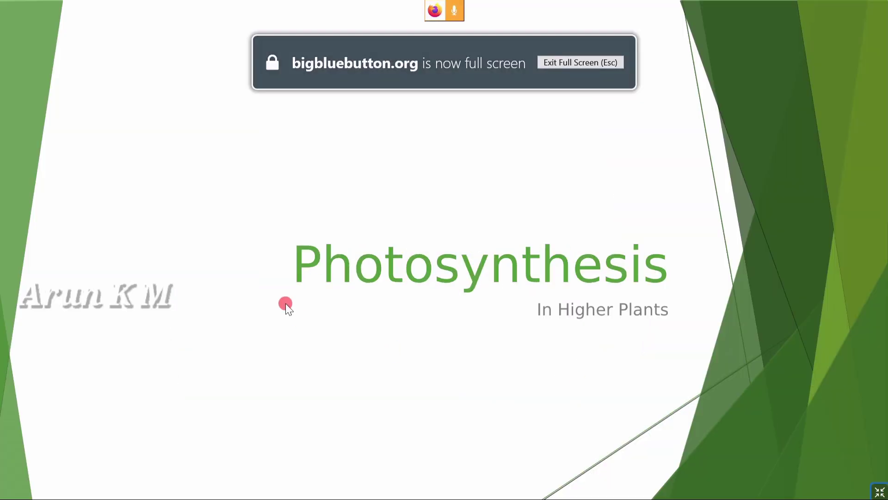
key("Escape")
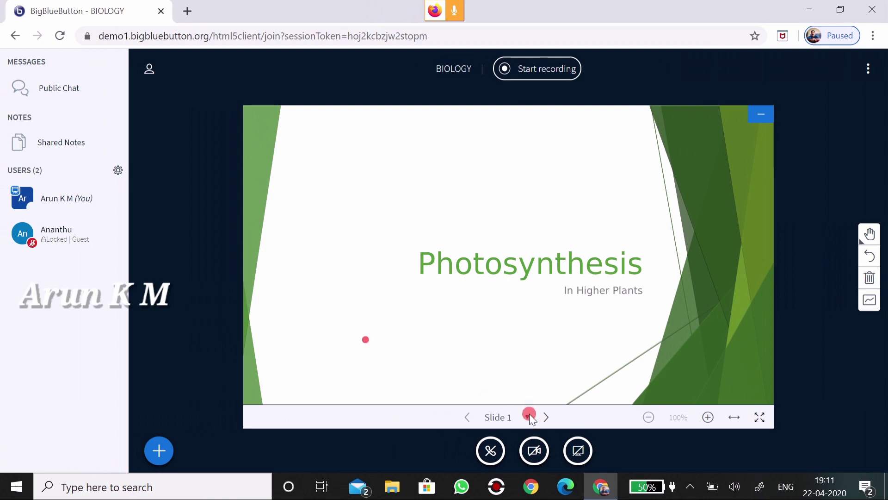
left_click(550, 418)
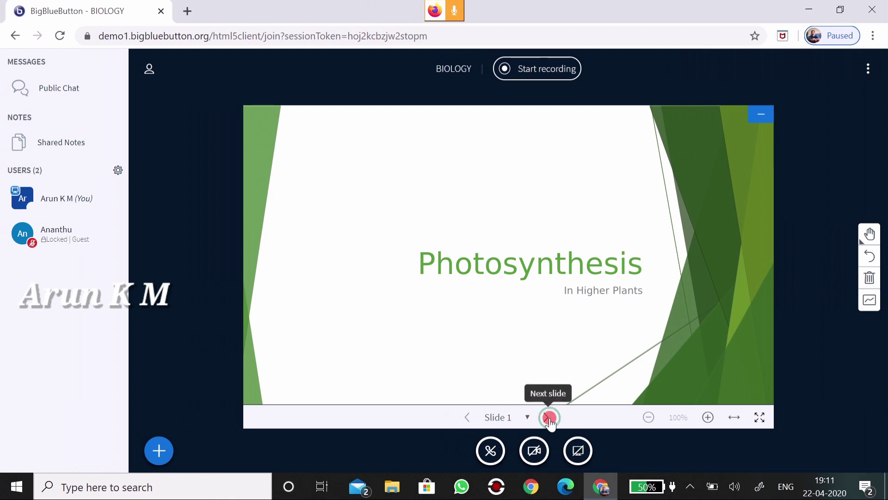
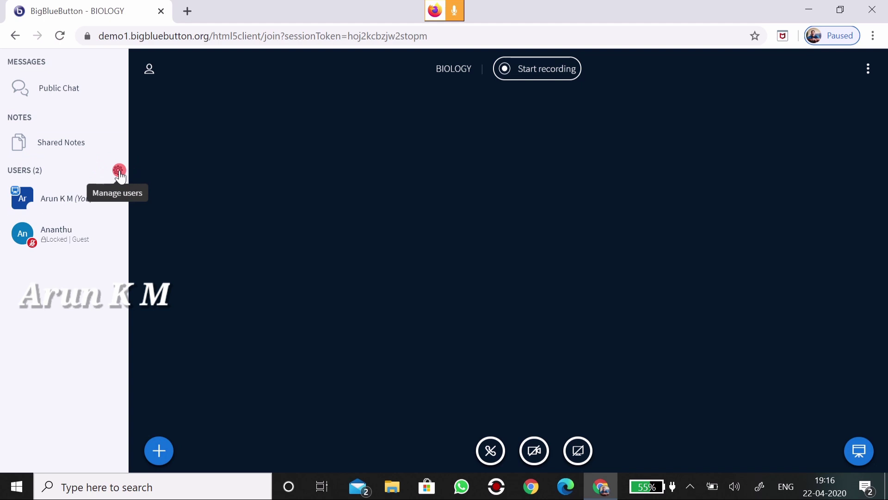
- Open the Manage users menu from the gear beside USERS
left_click(119, 171)
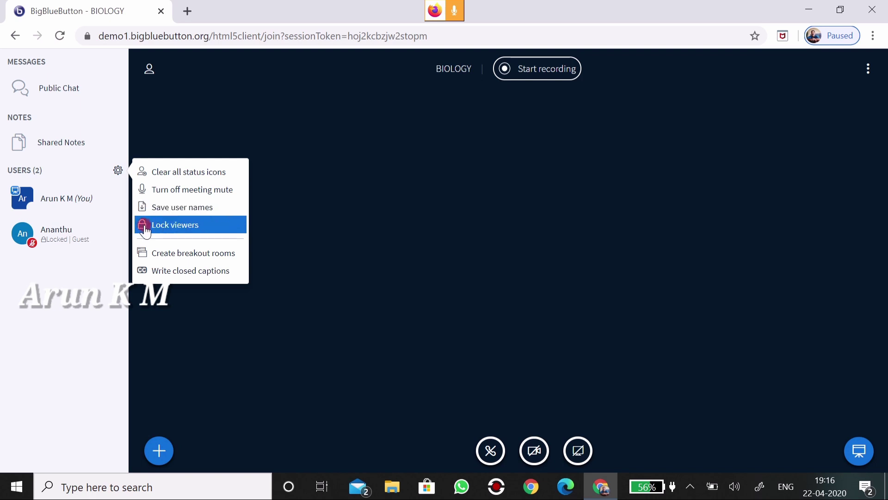
- In Lock viewers, set 'See other viewers webcams' to Locked and apply the restriction
left_click(210, 226)
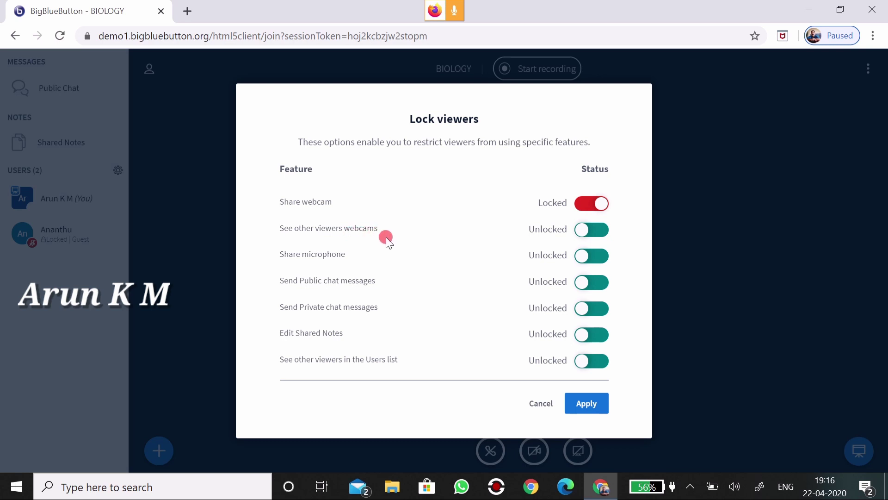
left_click(601, 232)
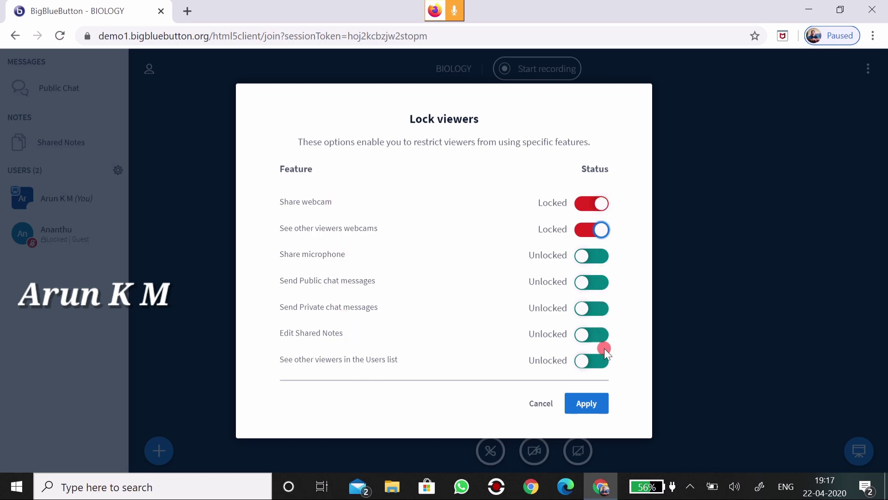
left_click(587, 407)
left_click(548, 403)
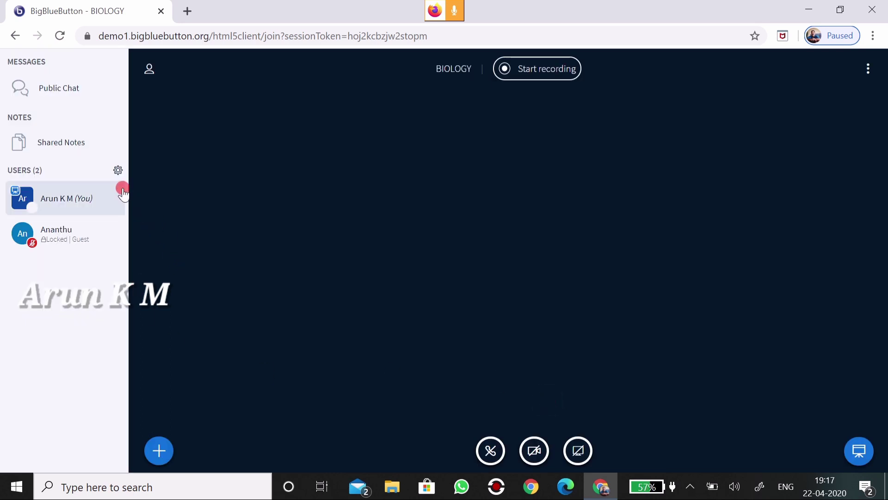
- Choose Create breakout rooms from the Users gear menu
left_click(119, 171)
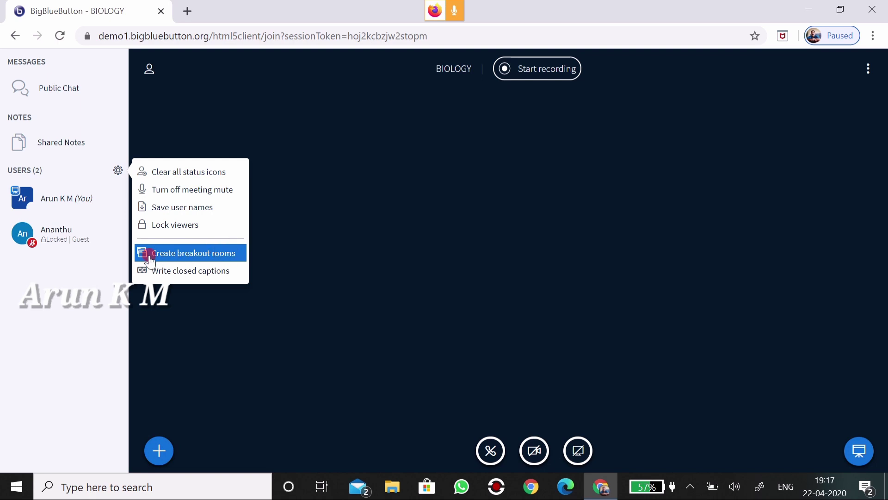
left_click(204, 258)
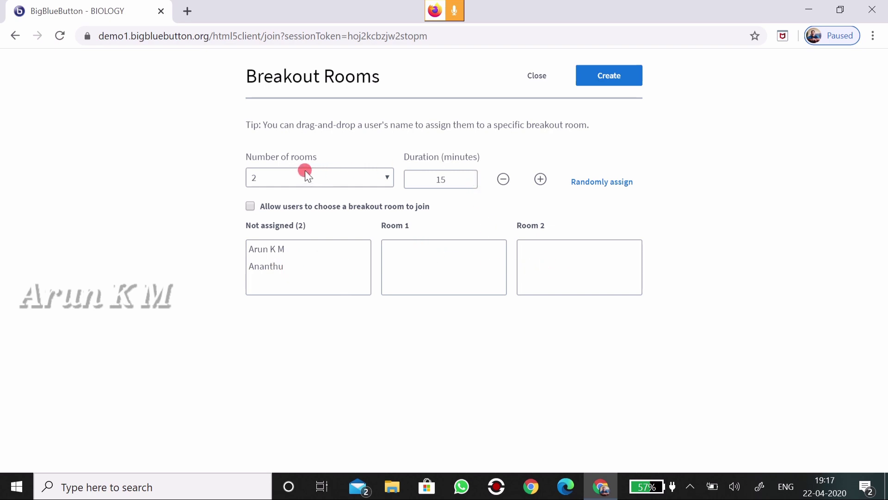
- Keep 2 rooms, drag the guest into Room 1, and try Randomly assign
left_click(389, 178)
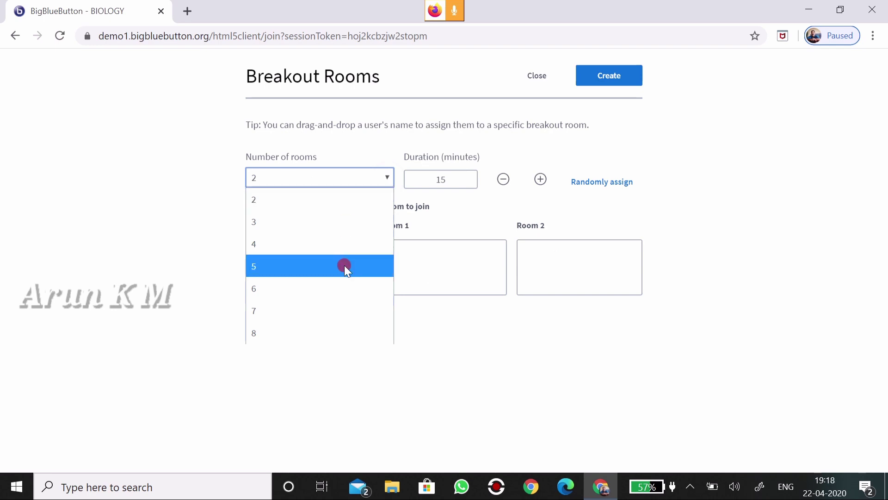
left_click(388, 175)
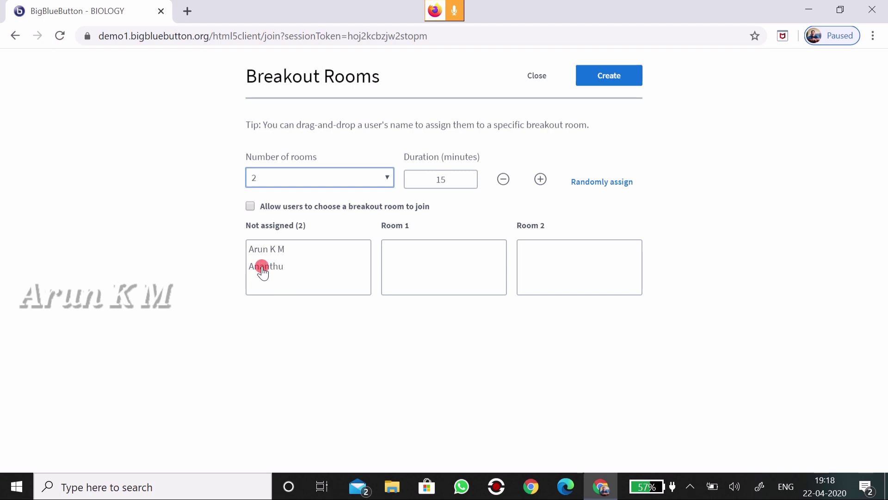
left_click_drag(263, 272, 403, 257)
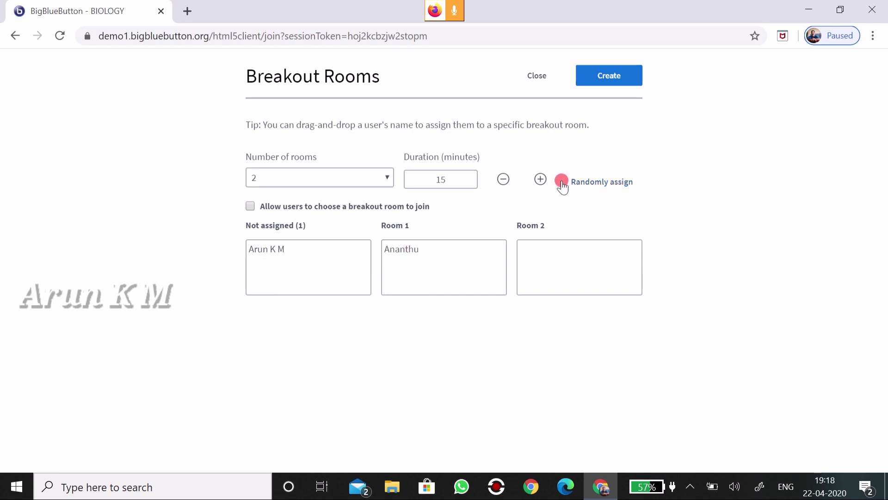
left_click(609, 185)
- Close the Breakout Rooms dialog without creating rooms and restore the Slide 22 presentation
left_click(539, 77)
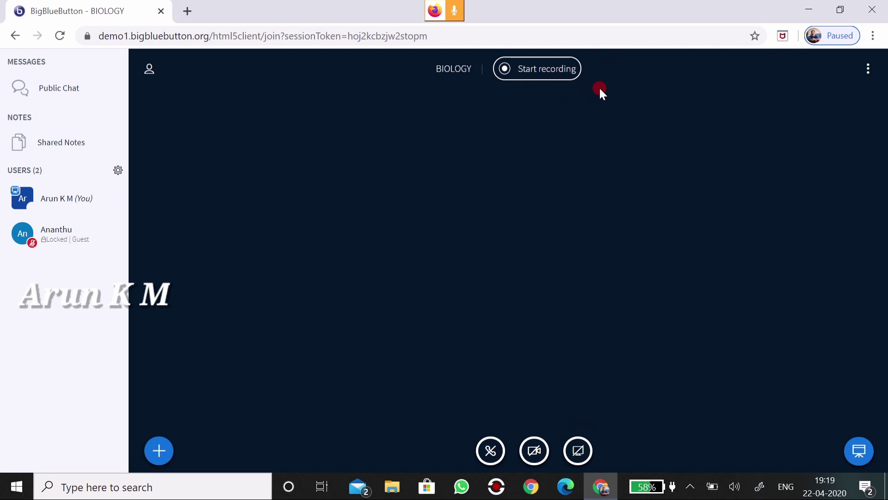
left_click(859, 452)
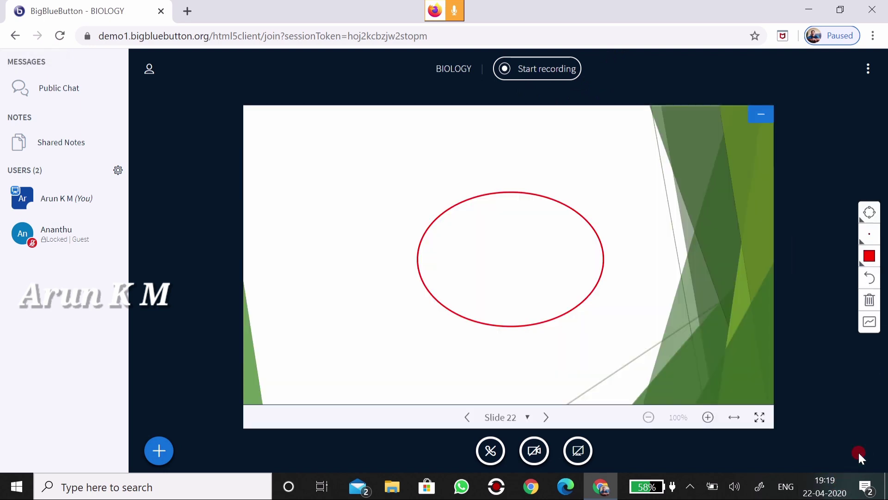